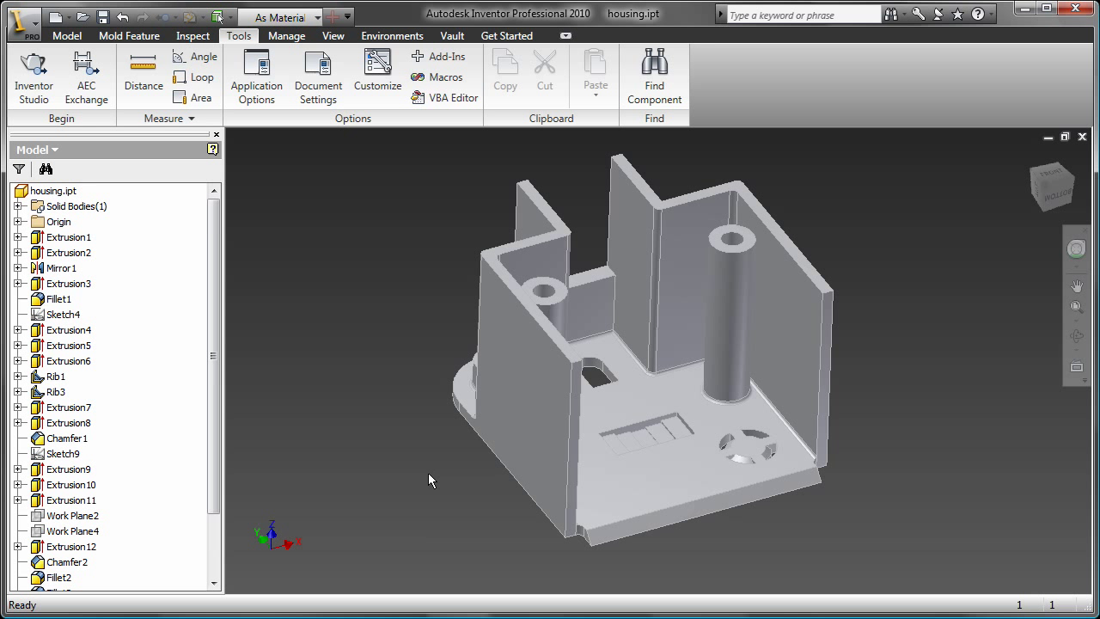
# Import housing\housing.ipt into Moldflow Adviser as a new Dual-Domain study, housing_study.
pyautogui.hotkey('alt', 'Tab')
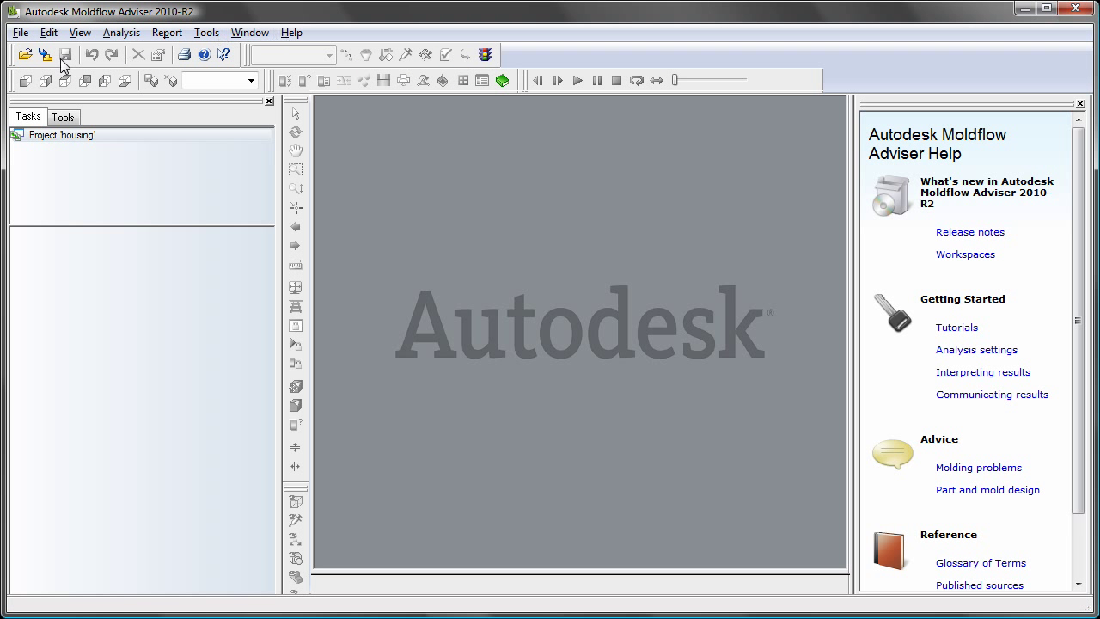
pyautogui.click(48, 56)
pyautogui.click(703, 196)
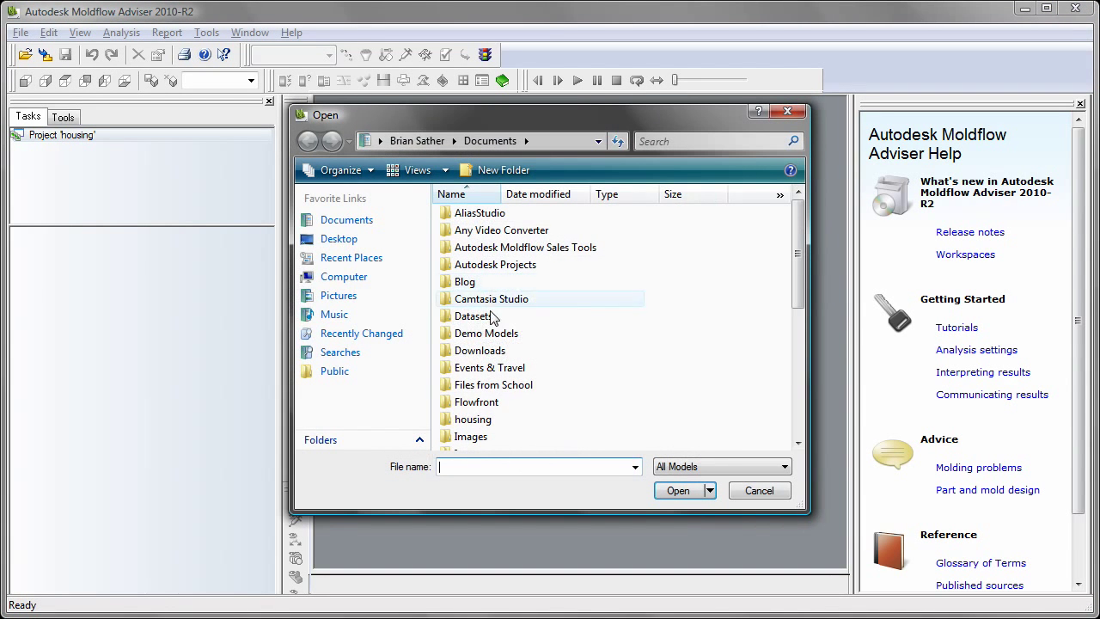
pyautogui.doubleClick(474, 419)
pyautogui.click(482, 230)
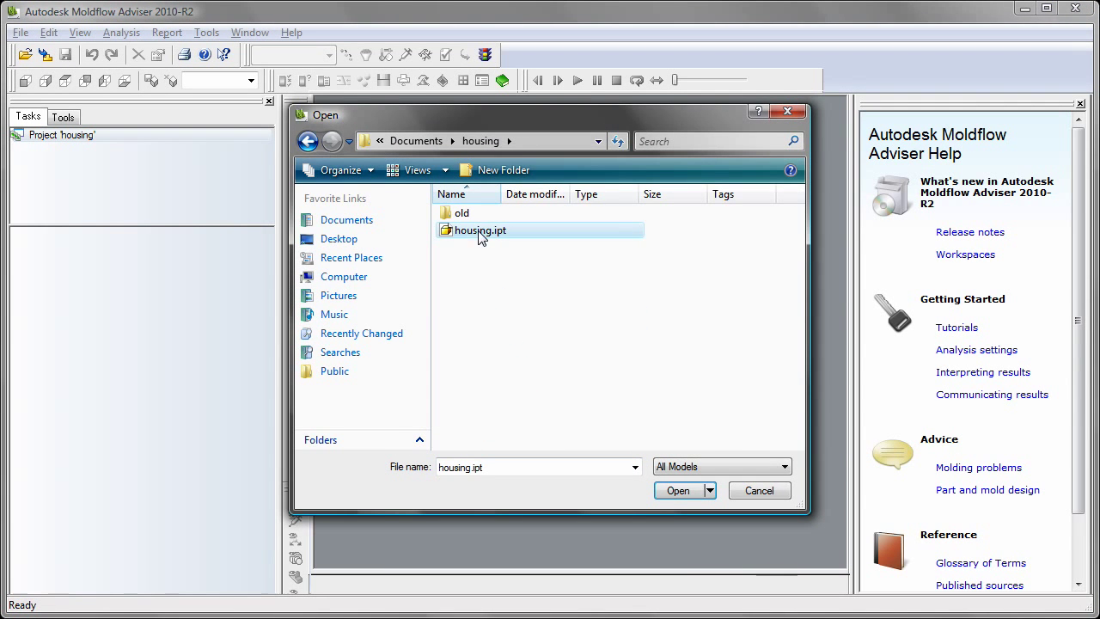
pyautogui.click(679, 492)
pyautogui.click(480, 455)
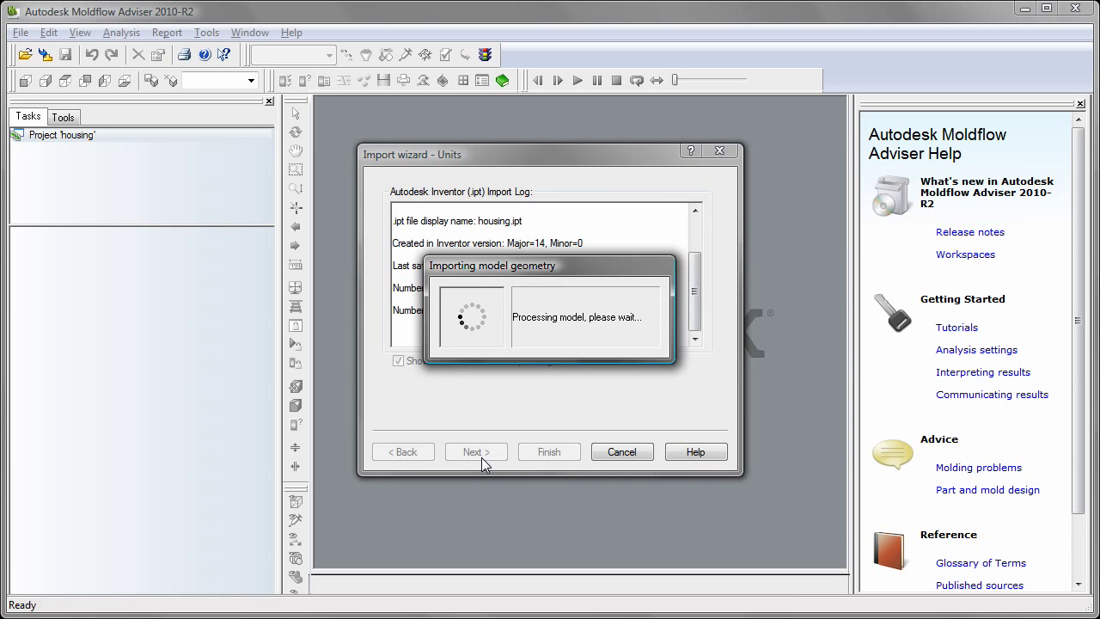
pyautogui.click(481, 458)
pyautogui.click(480, 454)
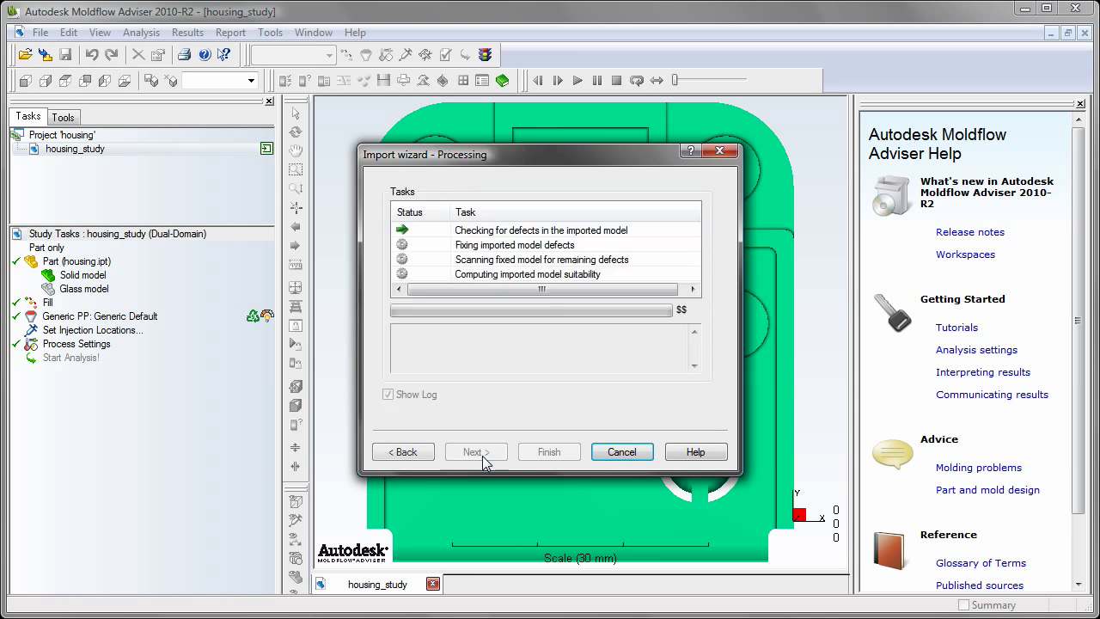
# Finish the import and orbit the housing to an angled view.
pyautogui.click(548, 452)
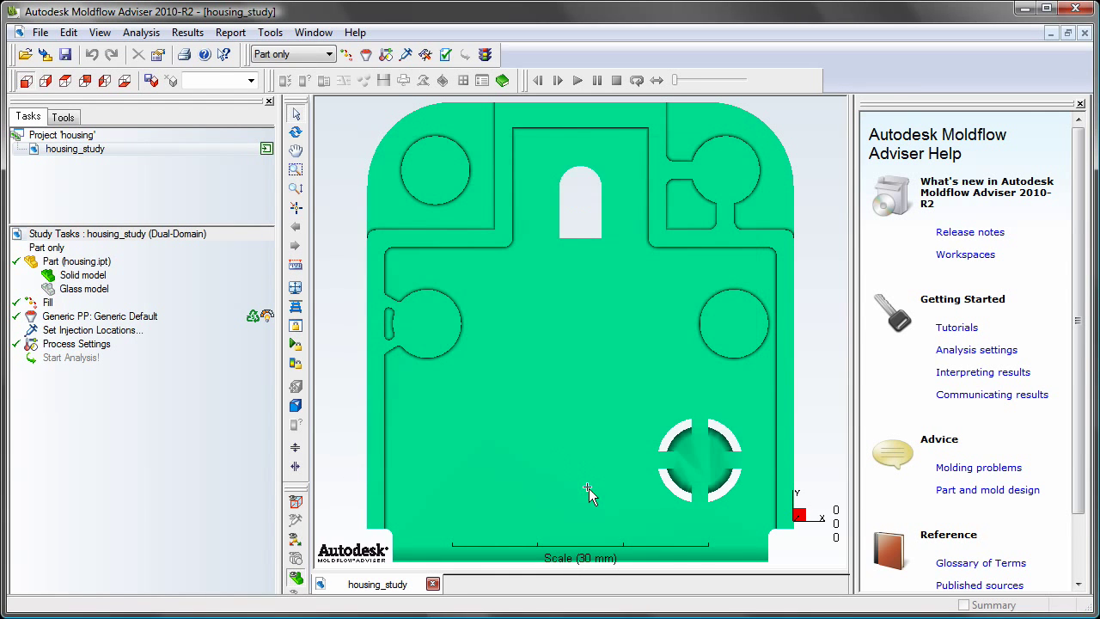
pyautogui.moveTo(590, 491)
pyautogui.mouseDown(button='middle')
pyautogui.moveTo(756, 398)
pyautogui.moveTo(551, 430)
pyautogui.moveTo(663, 401)
pyautogui.mouseUp(button='middle')
pyautogui.moveTo(663, 401); pyautogui.dragTo(479, 387)
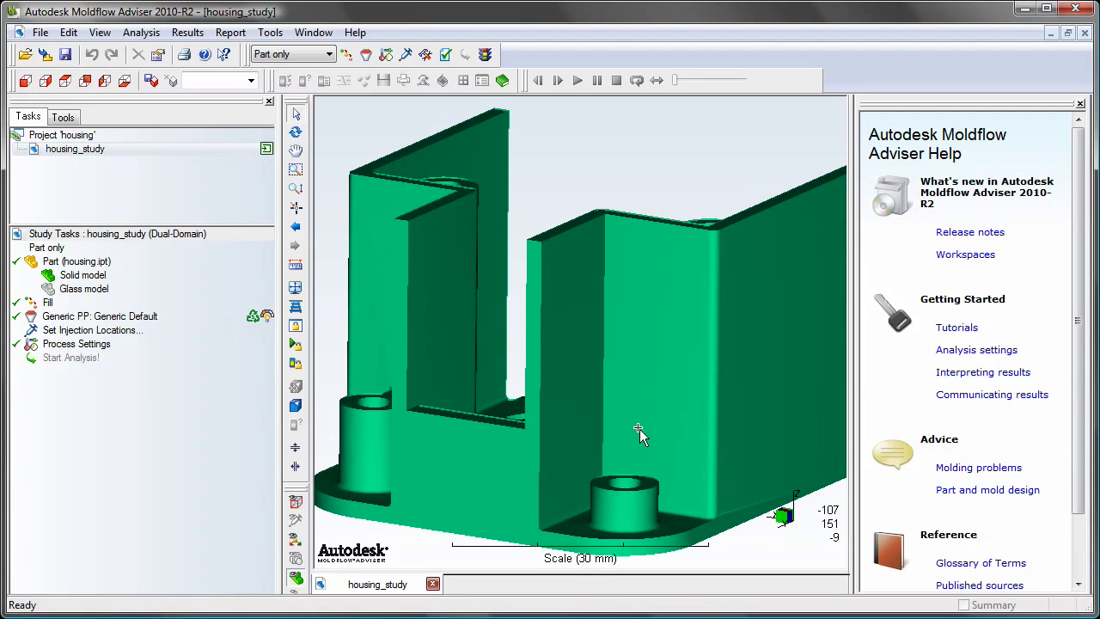
# Place one injection point on the part base with its X coordinate set to 0.
pyautogui.click(93, 330)
pyautogui.click(448, 504)
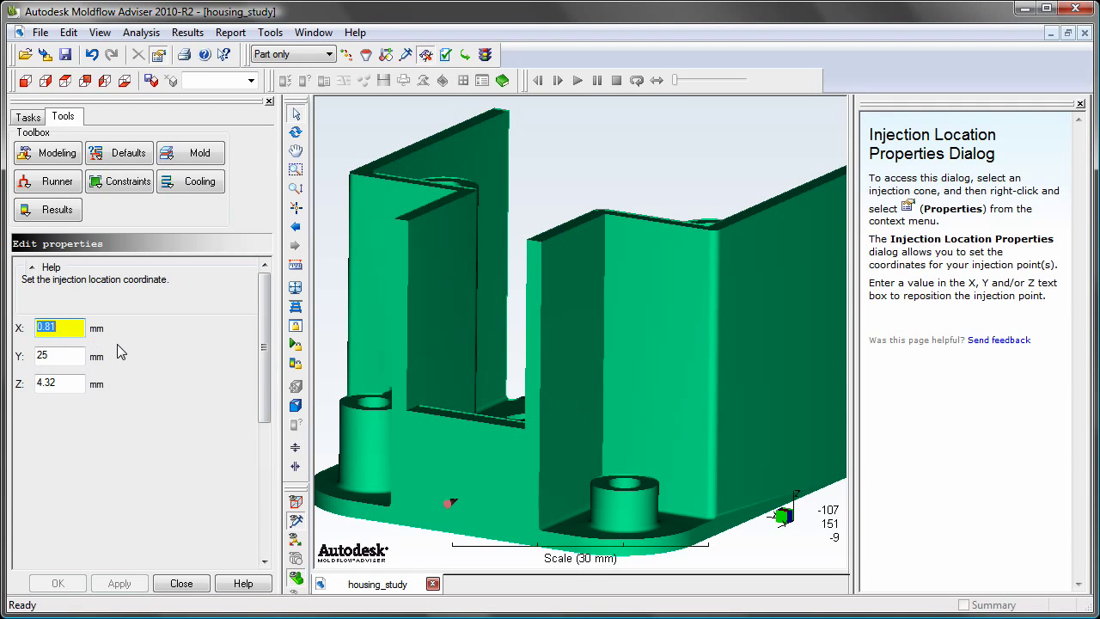
pyautogui.write('0')
pyautogui.press('Tab')
pyautogui.press('Tab')
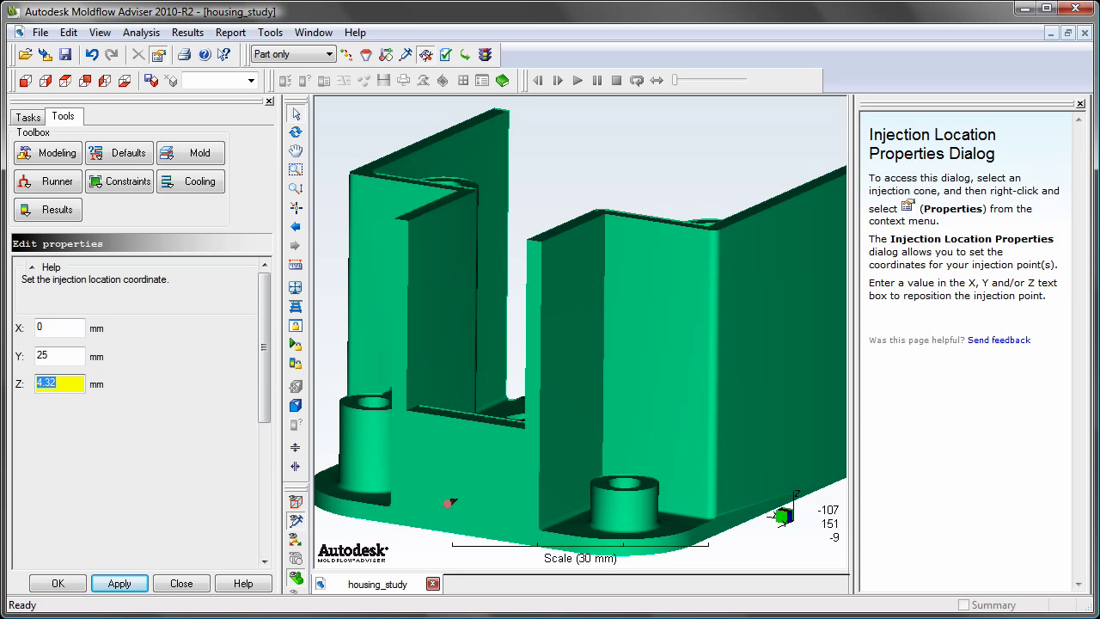
pyautogui.write('2.5')
pyautogui.press('Return')
pyautogui.click(184, 584)
pyautogui.click(28, 117)
pyautogui.moveTo(563, 430)
pyautogui.mouseDown()
pyautogui.moveTo(644, 400)
pyautogui.moveTo(651, 386)
pyautogui.moveTo(566, 434)
pyautogui.moveTo(585, 437)
pyautogui.mouseUp()
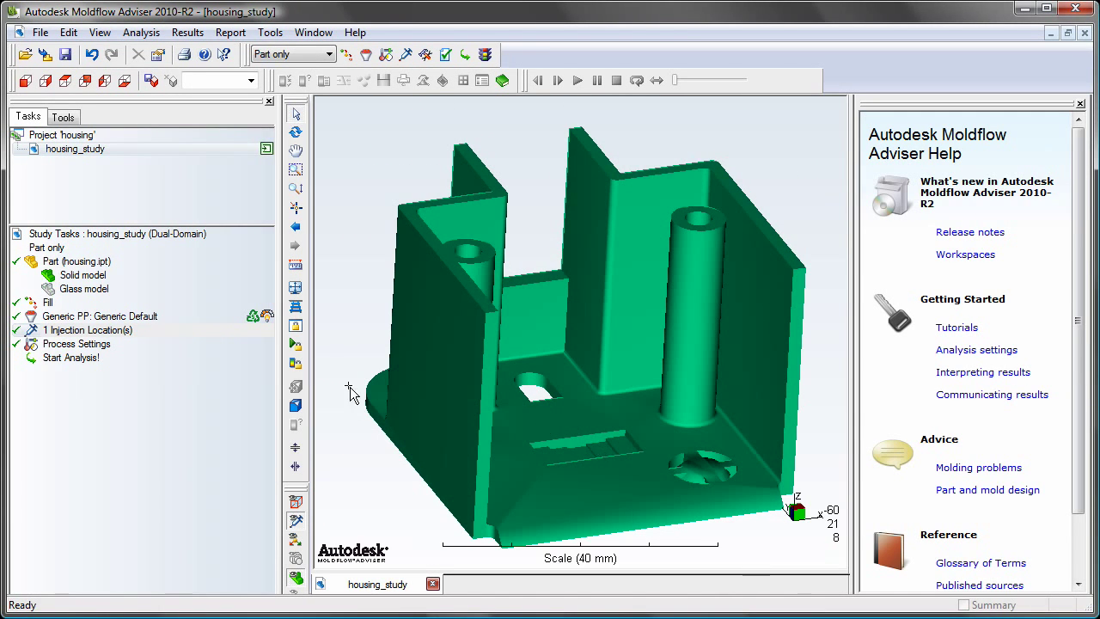
# Disable automatic injection time in Process Settings and run the fill analysis.
pyautogui.doubleClick(76, 344)
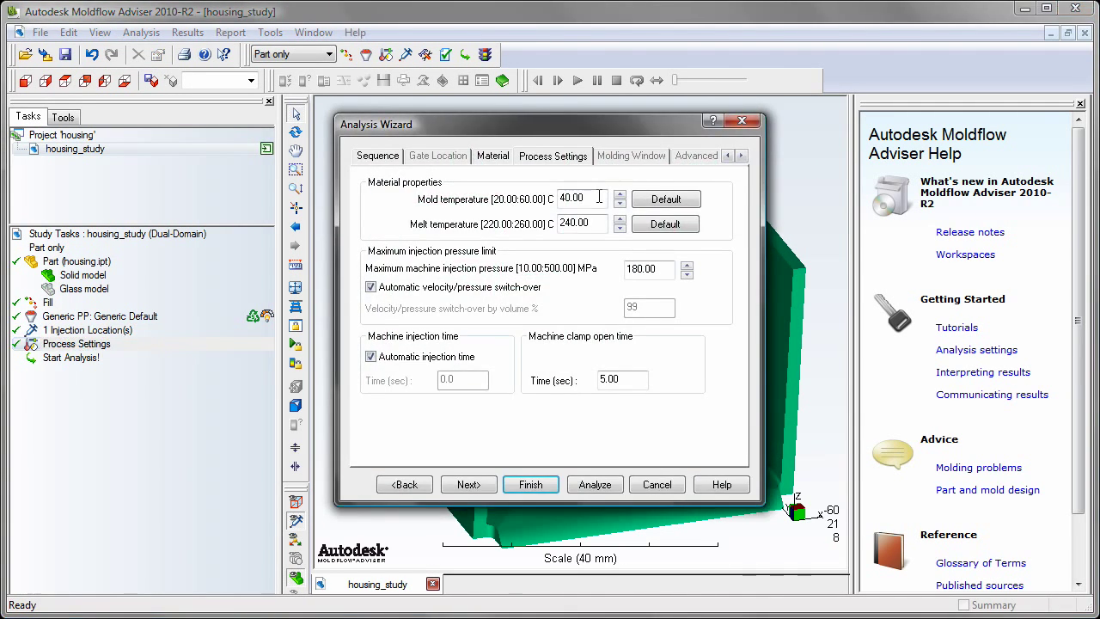
pyautogui.click(412, 361)
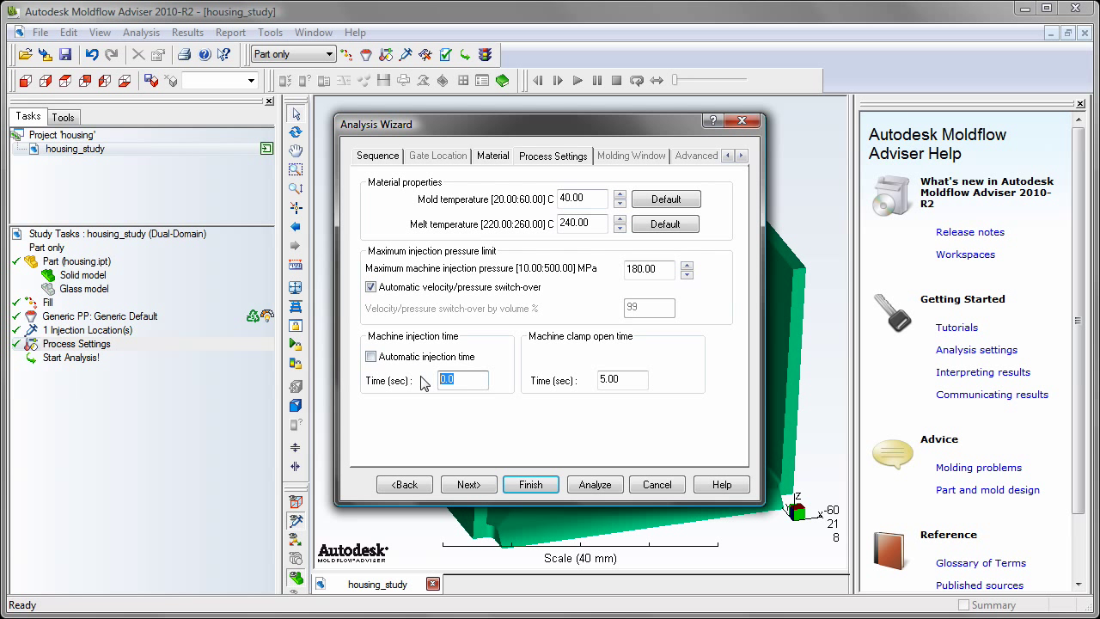
pyautogui.click(463, 380)
pyautogui.write('0.4')
pyautogui.click(584, 487)
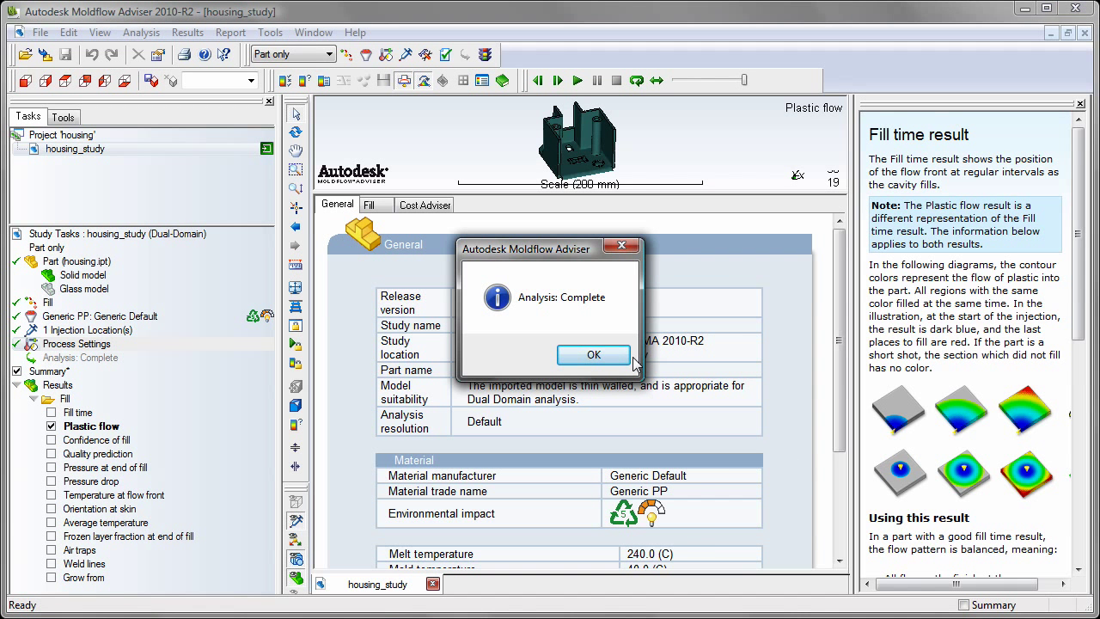
# Hide the summary and inspect the Confidence of fill result around the stepped slot.
pyautogui.click(593, 355)
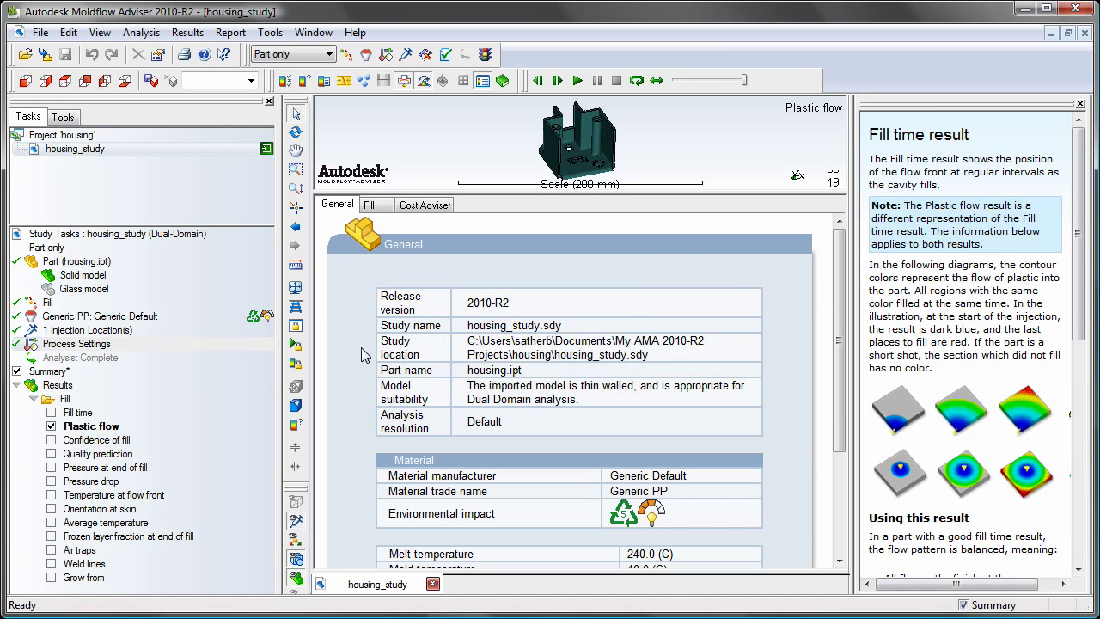
pyautogui.click(17, 371)
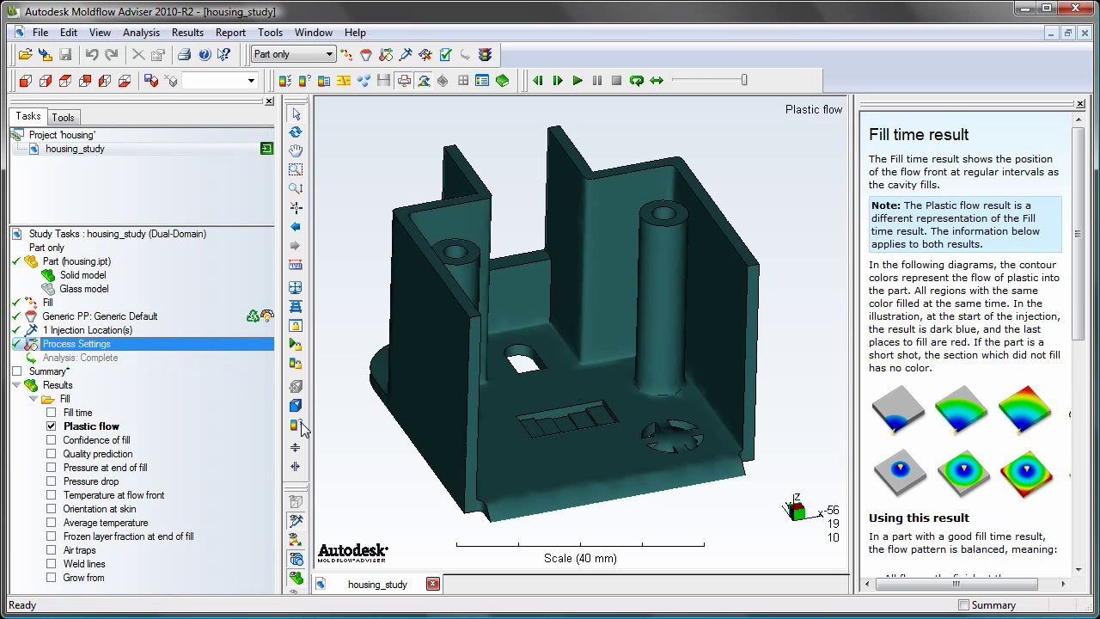
pyautogui.click(50, 440)
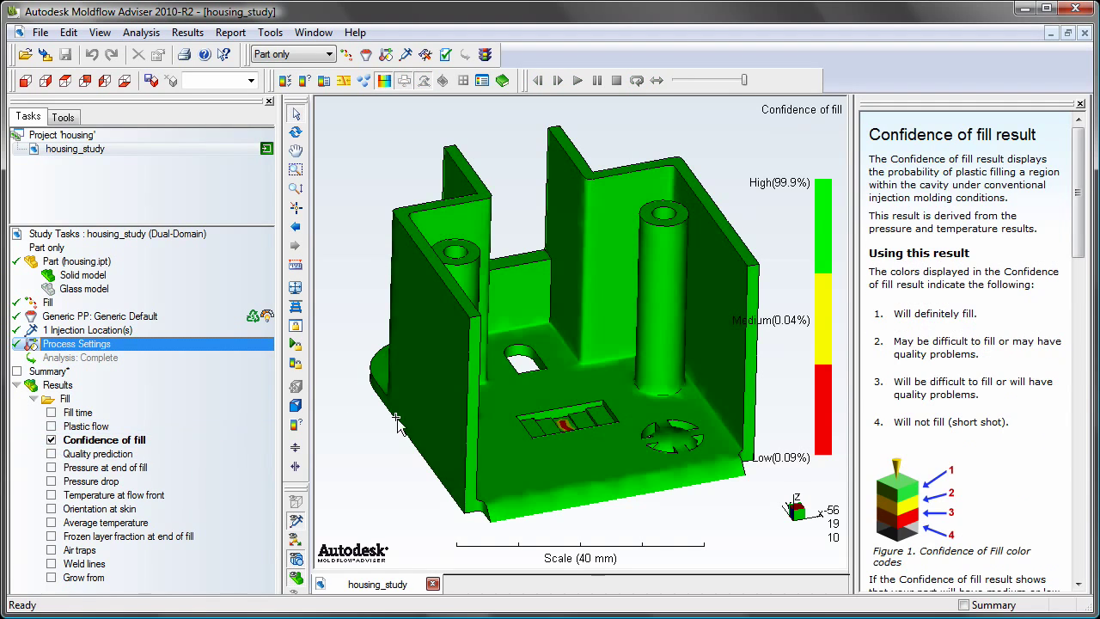
pyautogui.moveTo(405, 425)
pyautogui.mouseDown()
pyautogui.moveTo(420, 429)
pyautogui.moveTo(413, 456)
pyautogui.mouseUp()
pyautogui.scroll(3, 540, 447)
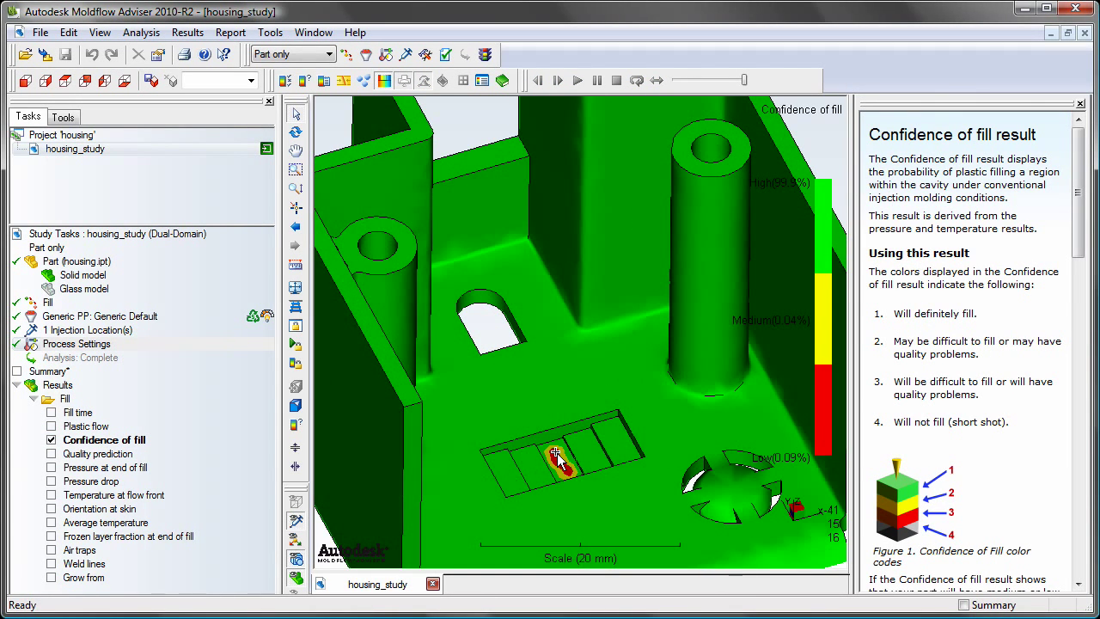
pyautogui.scroll(-3, 556, 456)
# Play the animated 0.4361 s Fill time result, then switch to Inventor Fusion.
pyautogui.click(53, 413)
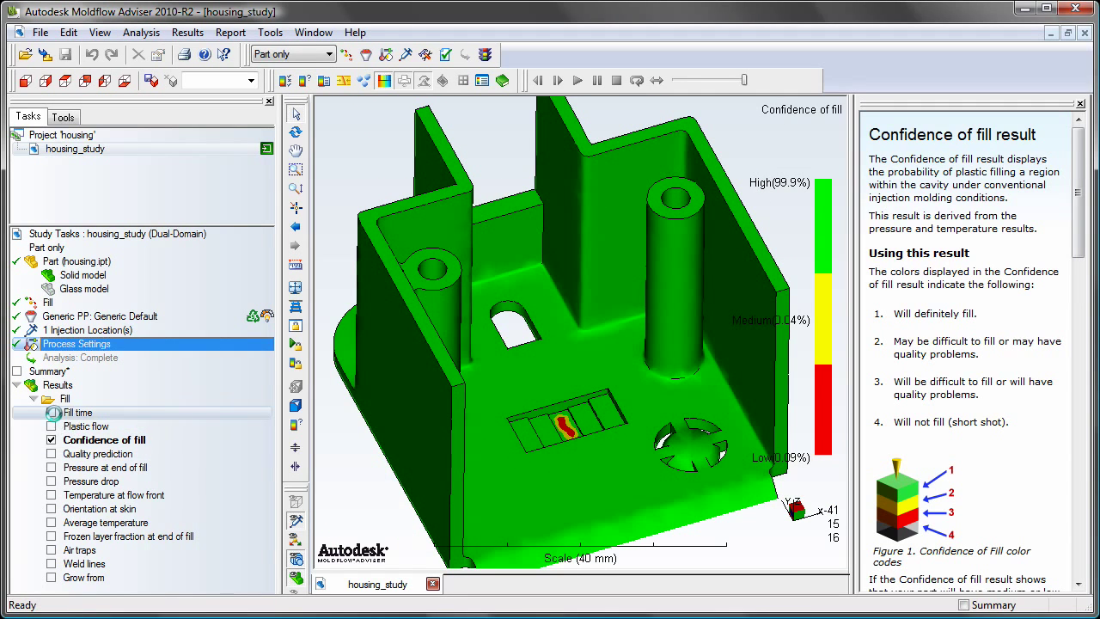
pyautogui.click(576, 80)
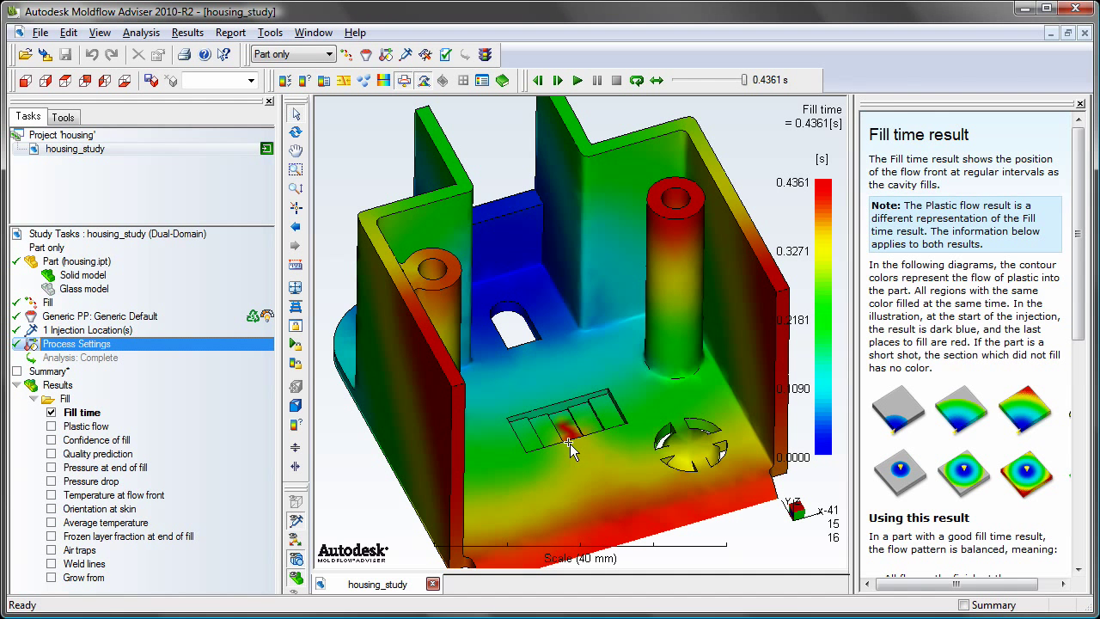
pyautogui.hotkey('alt', 'Tab')
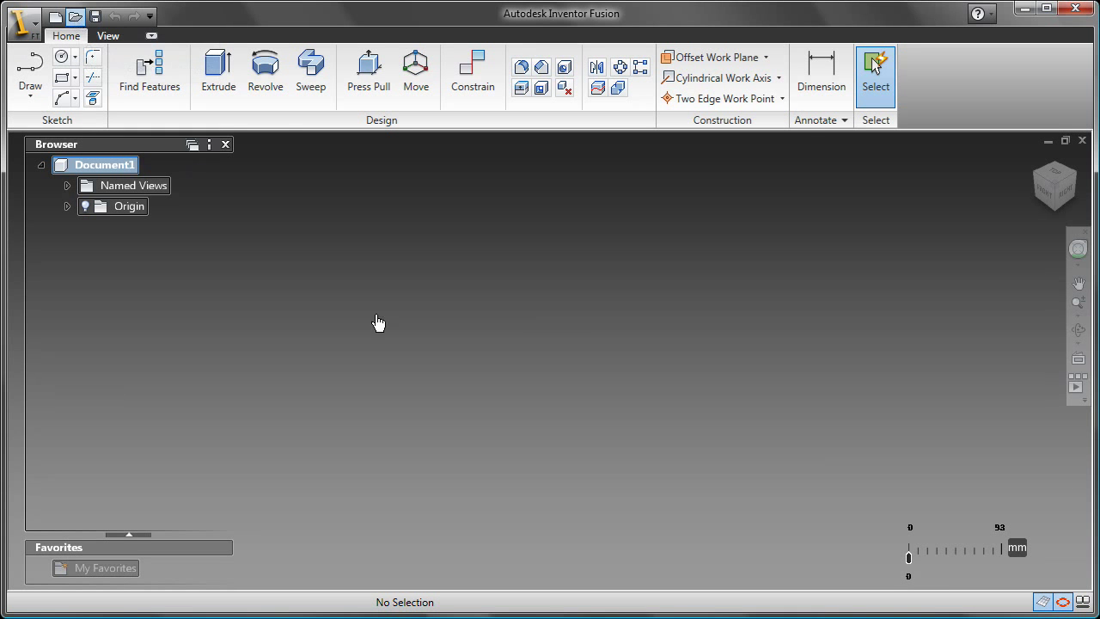
# Open housing\housing.ipt in Inventor Fusion, filtering the file list to Inventor files.
pyautogui.click(75, 16)
pyautogui.doubleClick(478, 419)
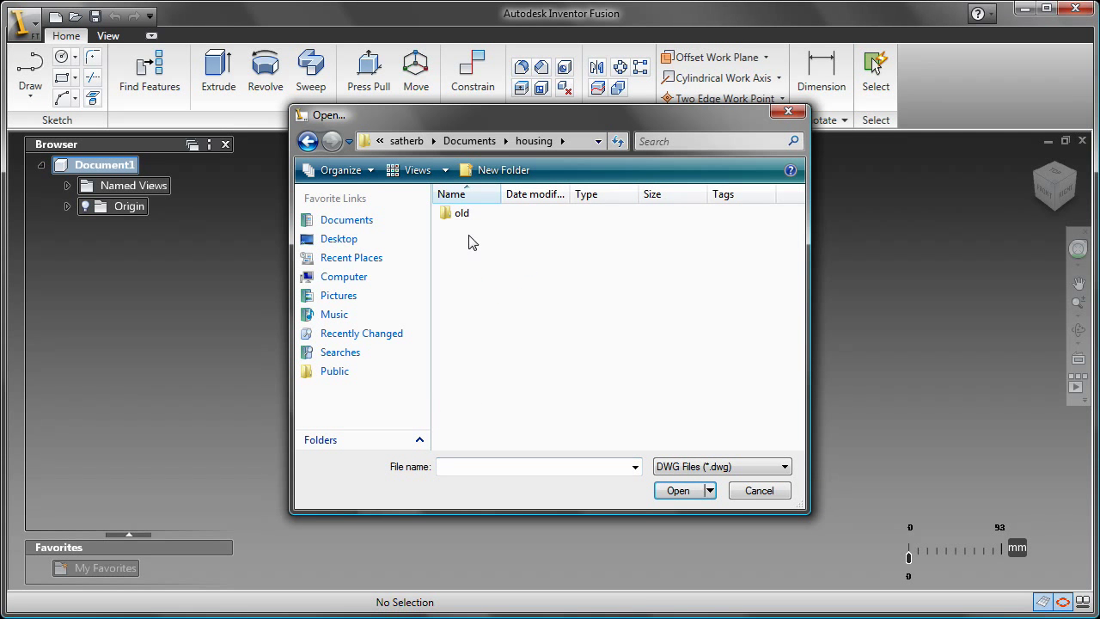
pyautogui.click(702, 467)
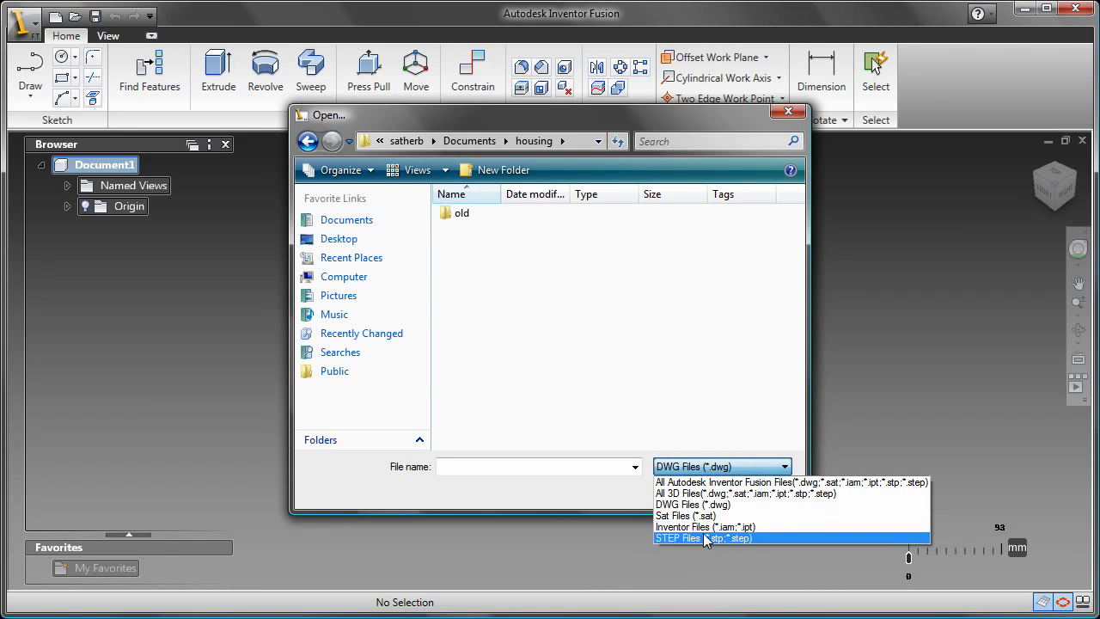
pyautogui.click(704, 527)
pyautogui.click(478, 232)
pyautogui.click(671, 491)
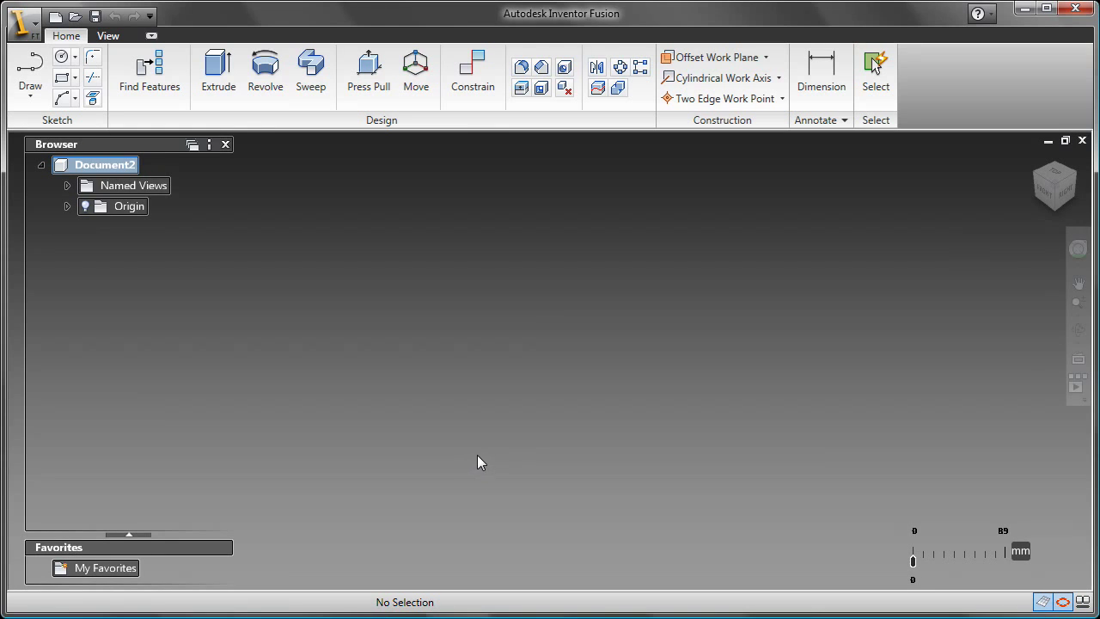
# View the slot from above and raise its first step face 0.5 mm with Press Pull.
pyautogui.press('F4')
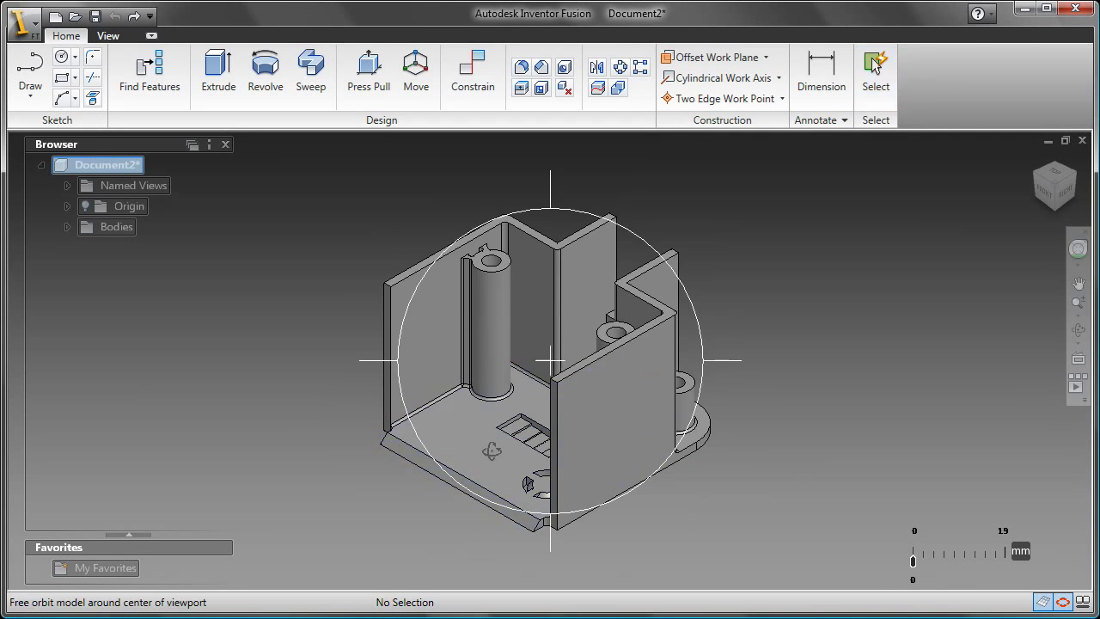
pyautogui.moveTo(494, 449); pyautogui.dragTo(511, 462)
pyautogui.press('Escape')
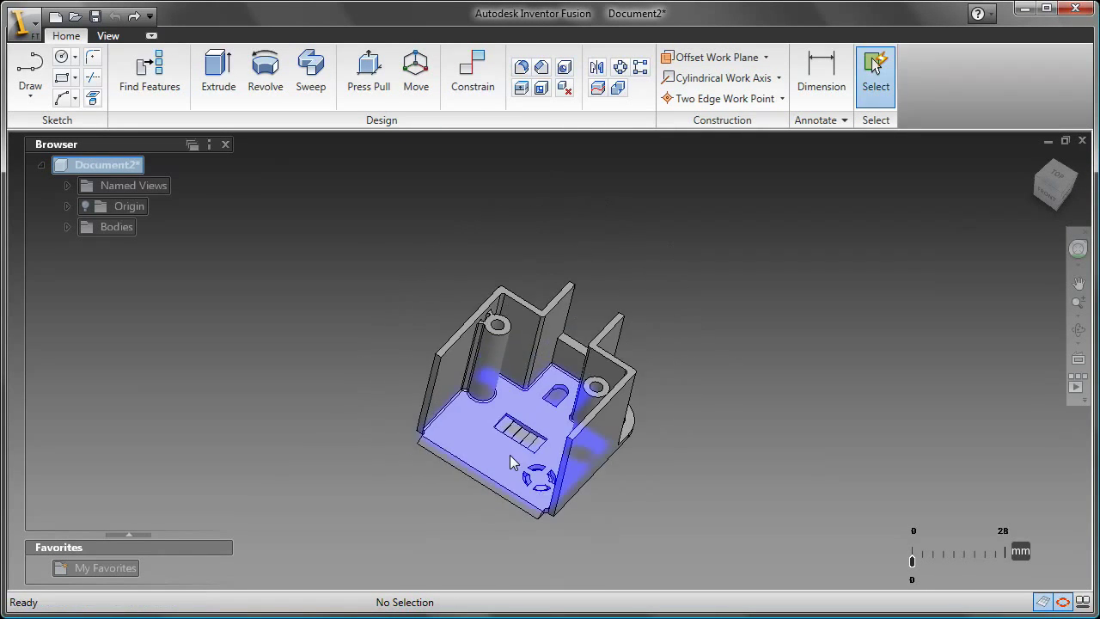
pyautogui.scroll(2, 512, 463)
pyautogui.scroll(4, 515, 447)
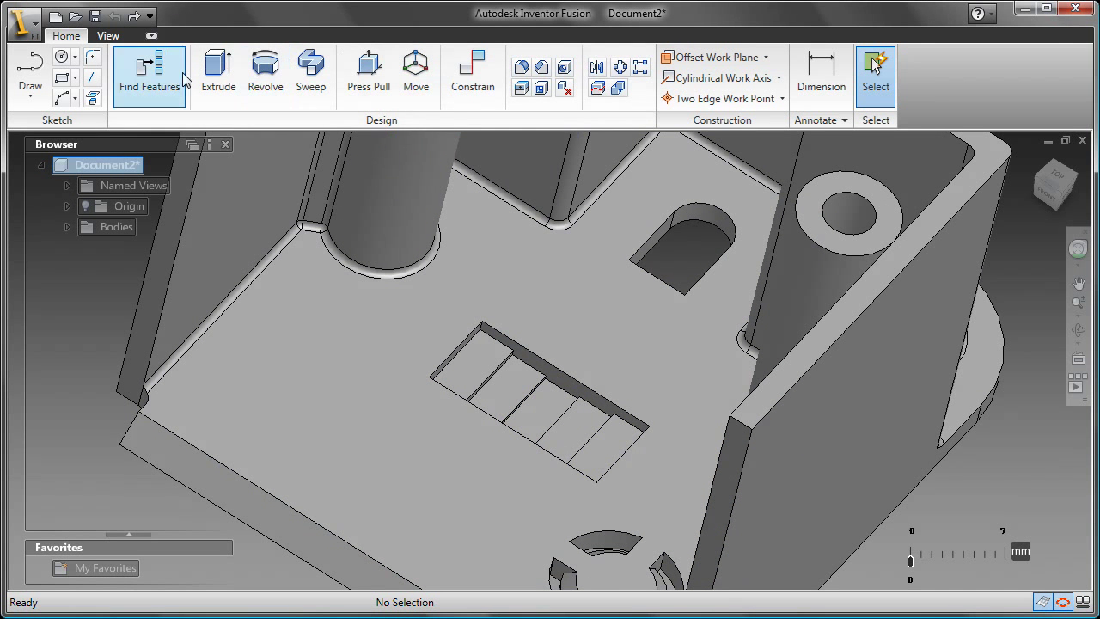
pyautogui.click(374, 78)
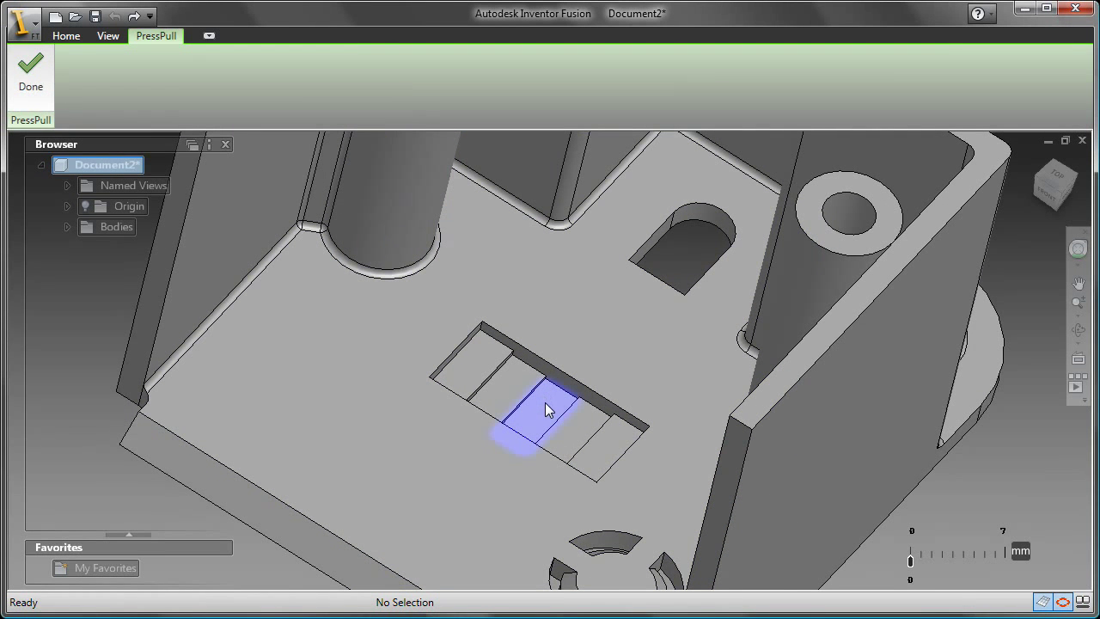
pyautogui.click(521, 396)
pyautogui.write('0.5')
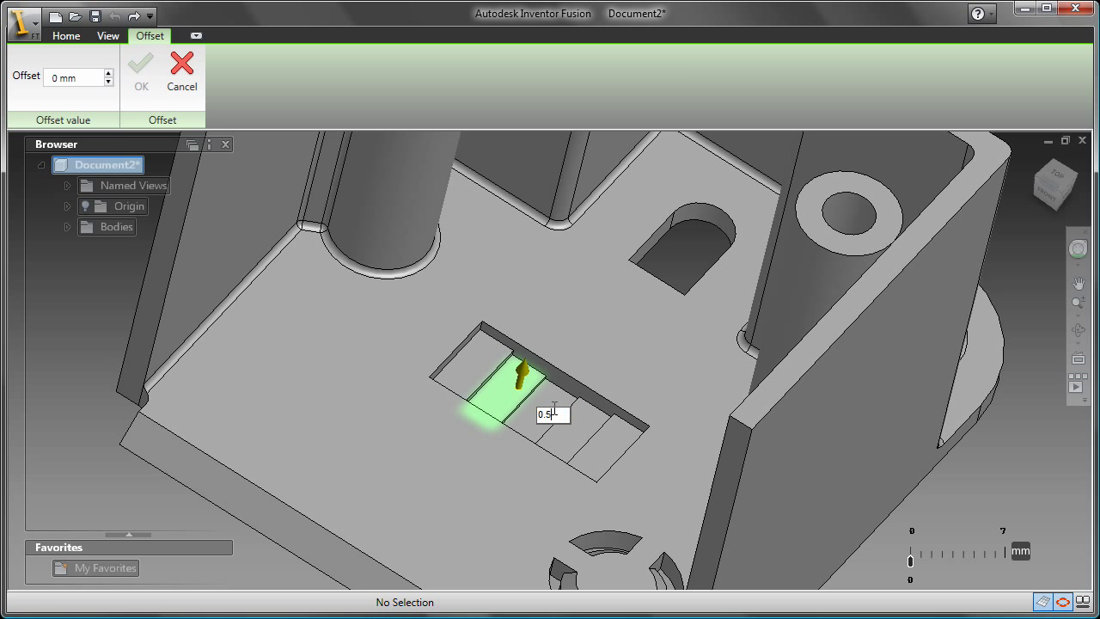
pyautogui.press('Return')
# Offset the two remaining step faces to level the pocket floor, then finish Press Pull.
pyautogui.click(581, 426)
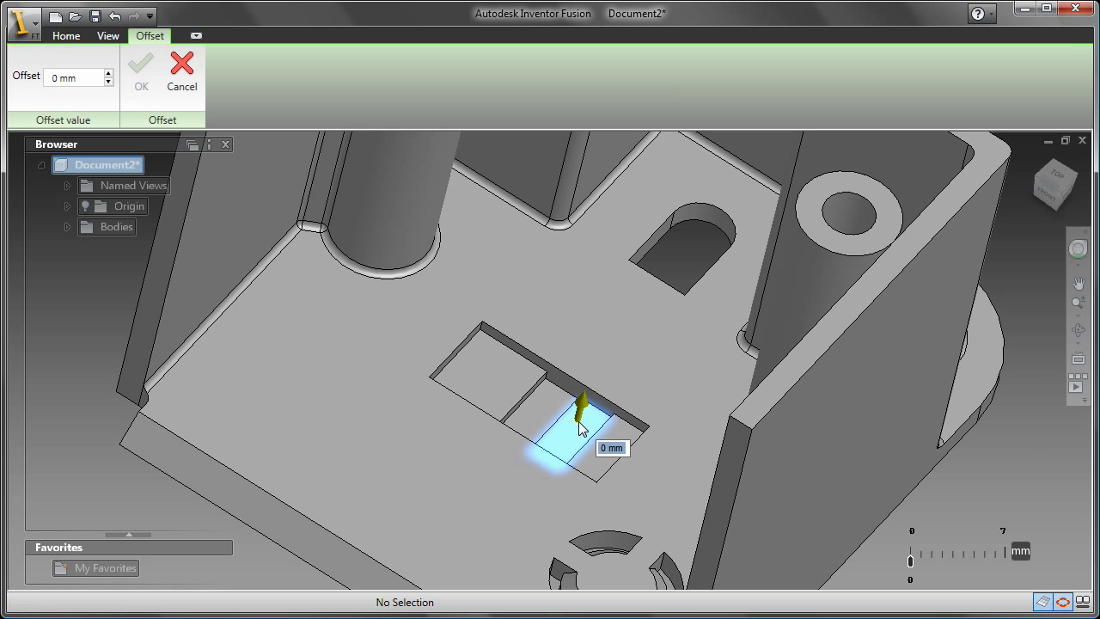
pyautogui.write('5')
pyautogui.press('Return')
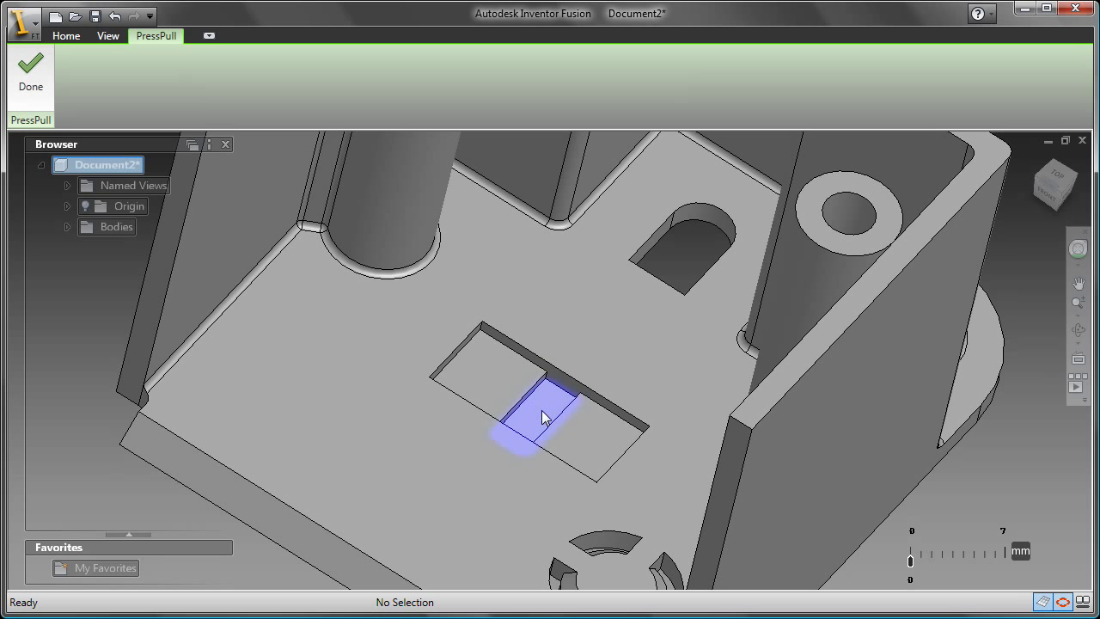
pyautogui.click(542, 416)
pyautogui.press('Return')
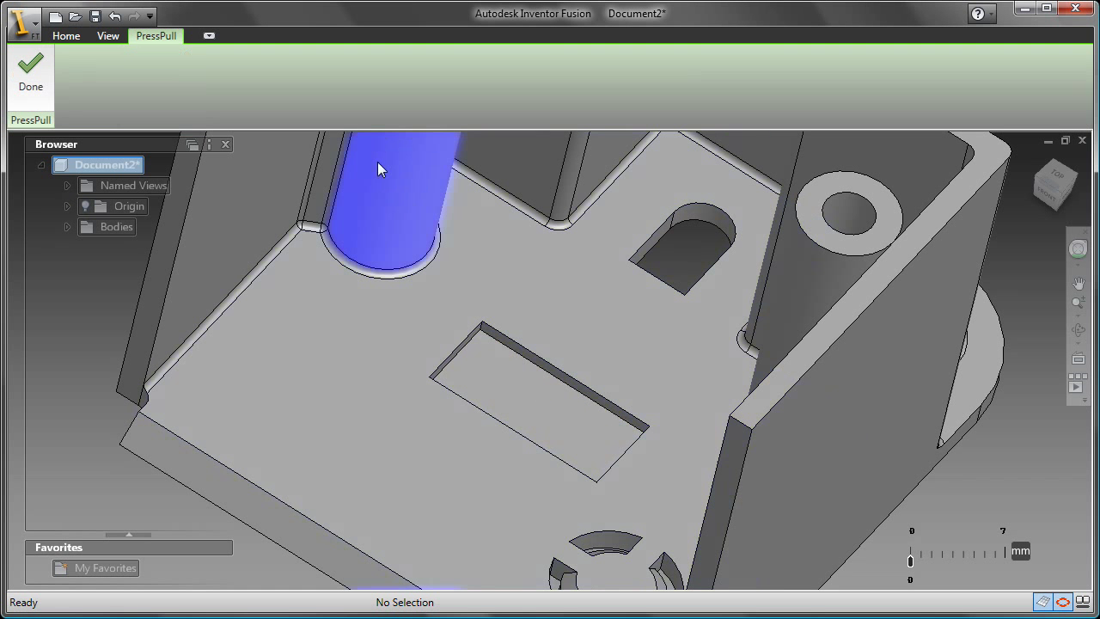
pyautogui.click(31, 73)
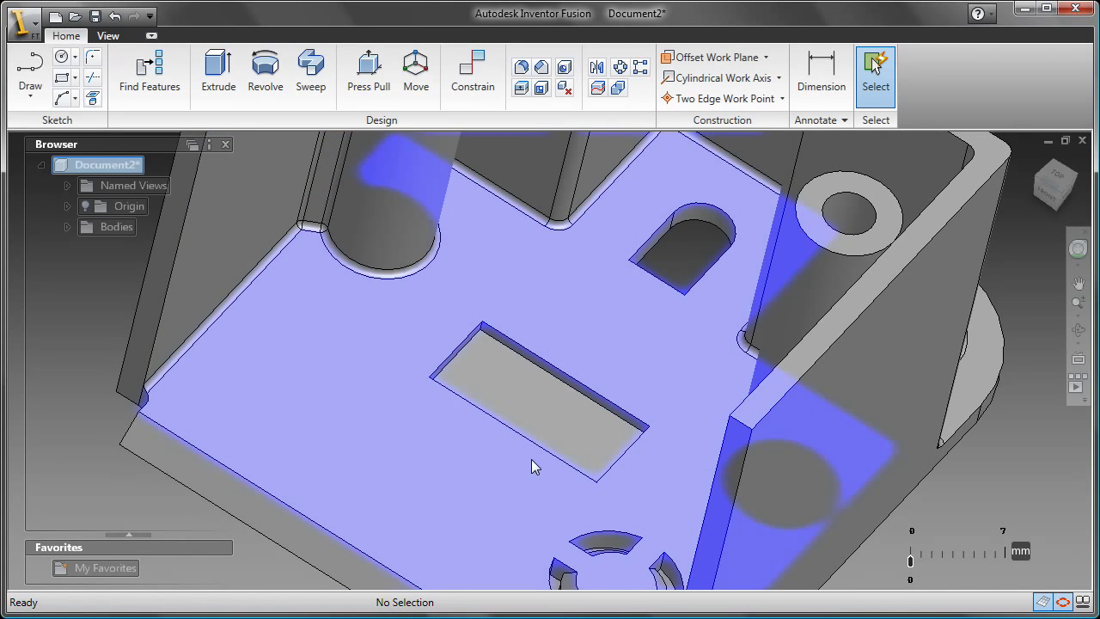
# Save the edited part as STEP file housing_mod in the housing folder.
pyautogui.click(1035, 159)
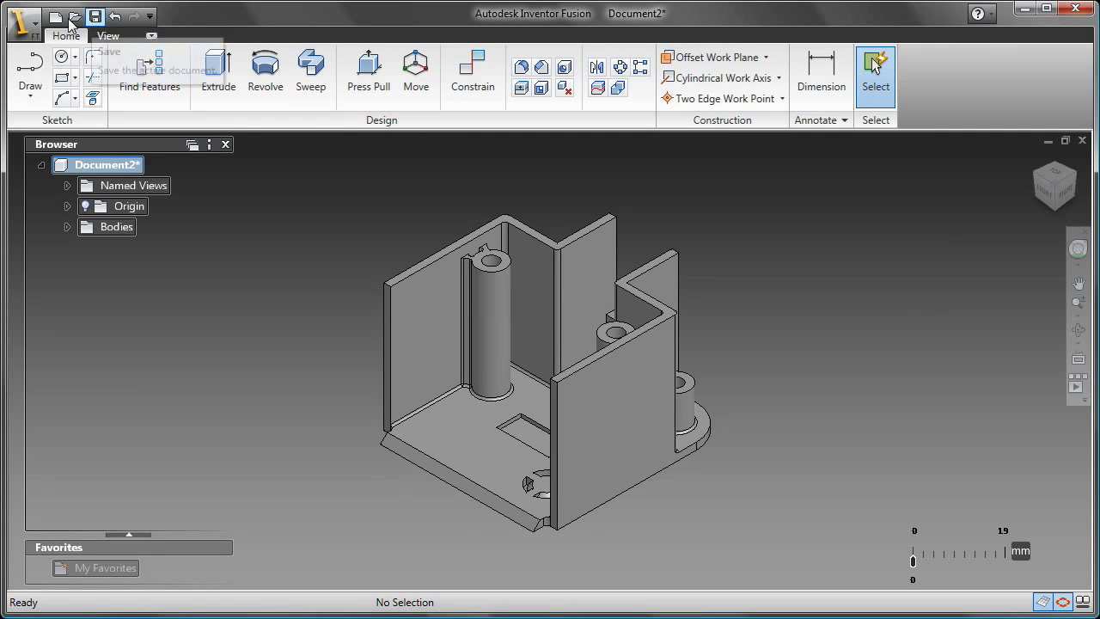
pyautogui.click(21, 20)
pyautogui.click(65, 196)
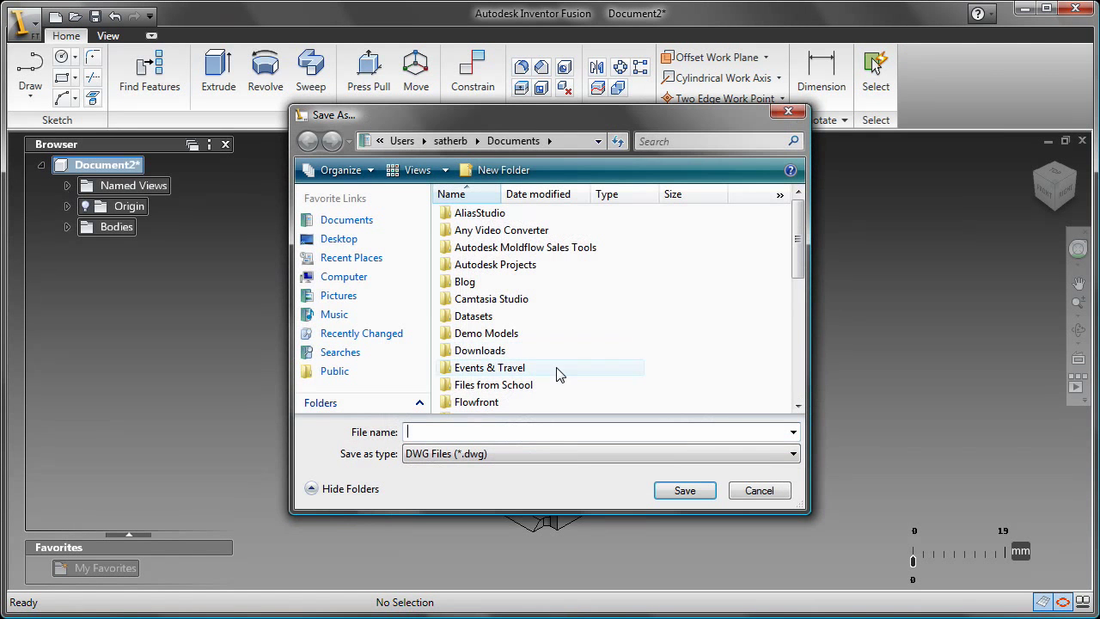
pyautogui.click(521, 454)
pyautogui.click(501, 535)
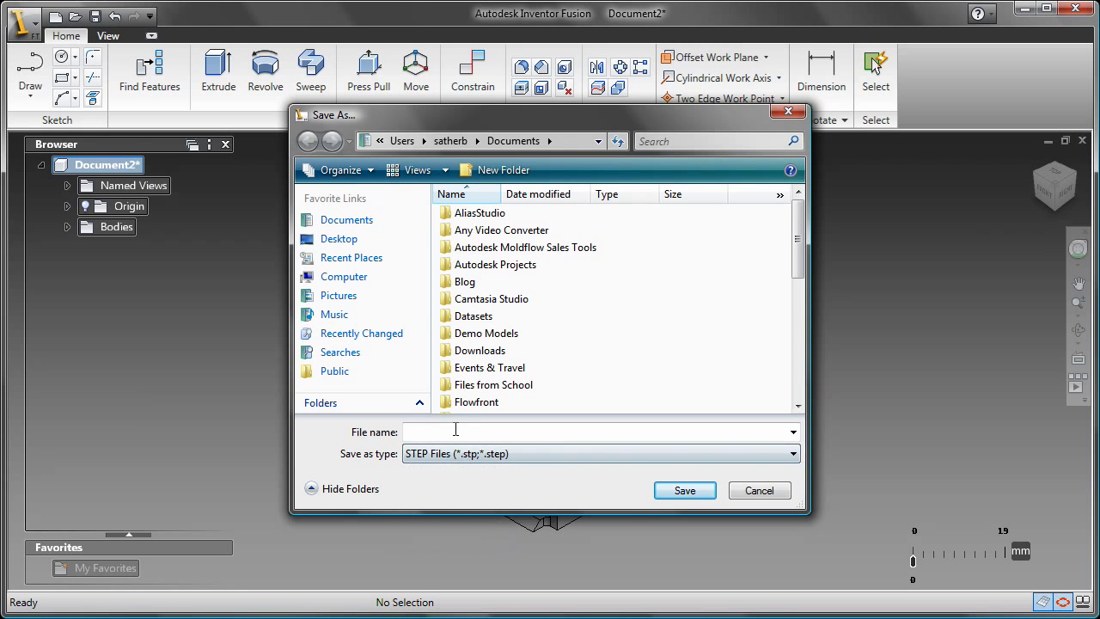
pyautogui.scroll(-1, 776, 273)
pyautogui.doubleClick(496, 376)
pyautogui.click(435, 431)
pyautogui.write('h')
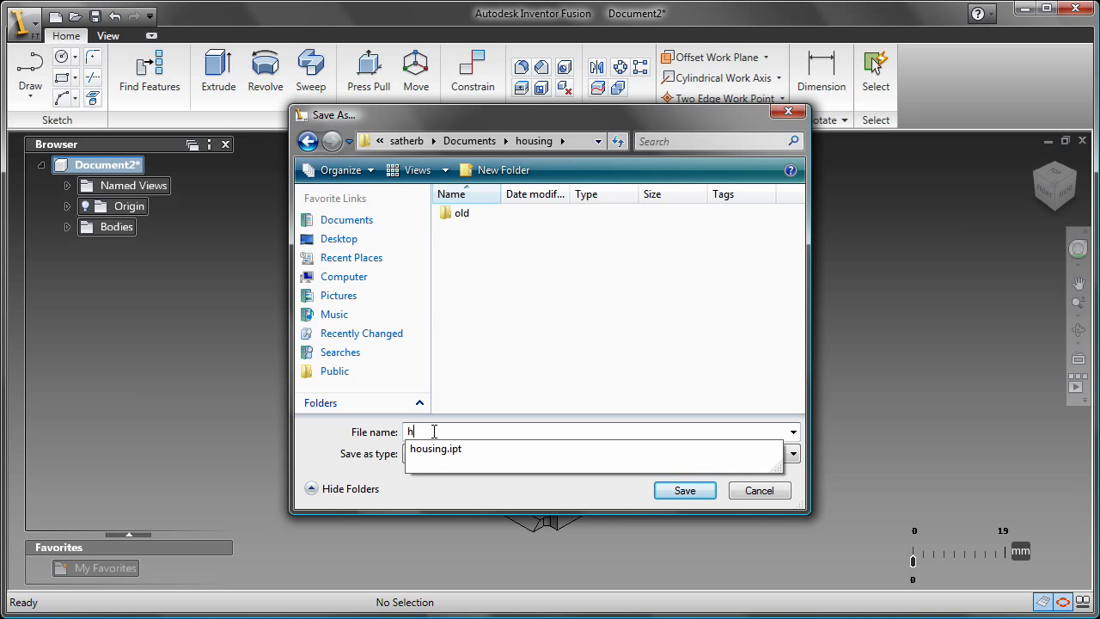
pyautogui.write('ousing_mod')
pyautogui.press('Return')
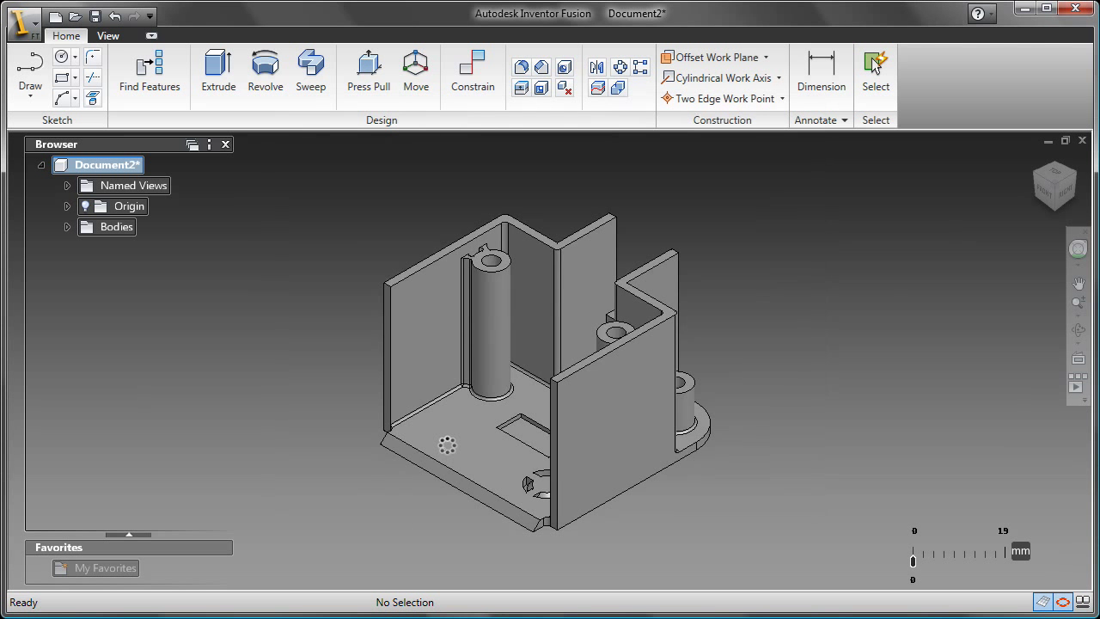
# Import housing_mod.stp in millimetres as the new study housing_mod_study.
pyautogui.hotkey('alt', 'Tab')
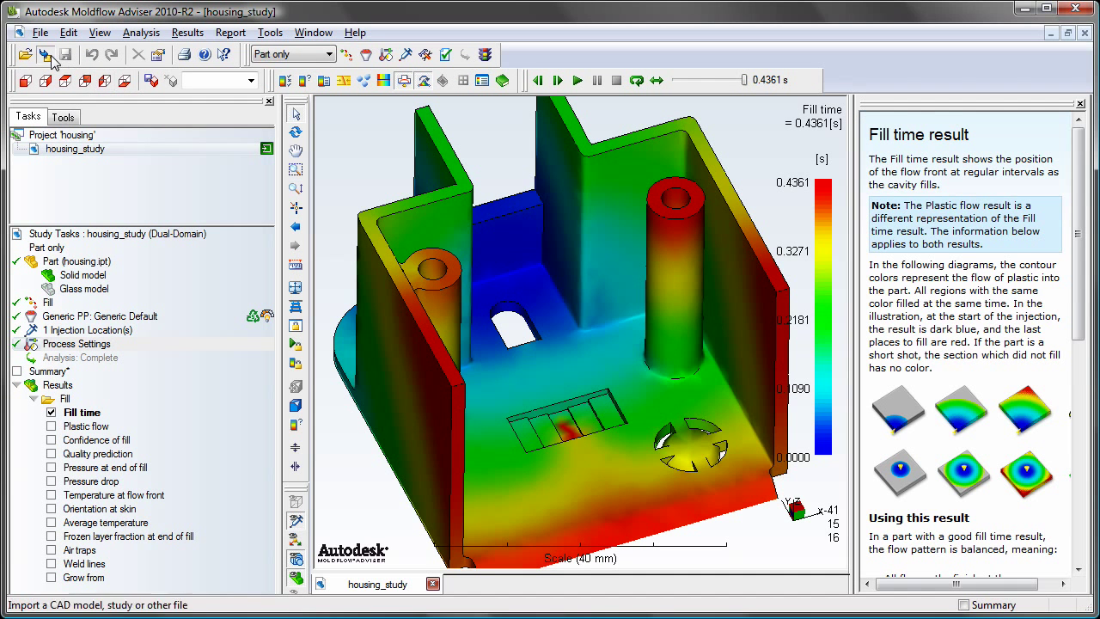
pyautogui.click(45, 54)
pyautogui.click(703, 195)
pyautogui.click(625, 251)
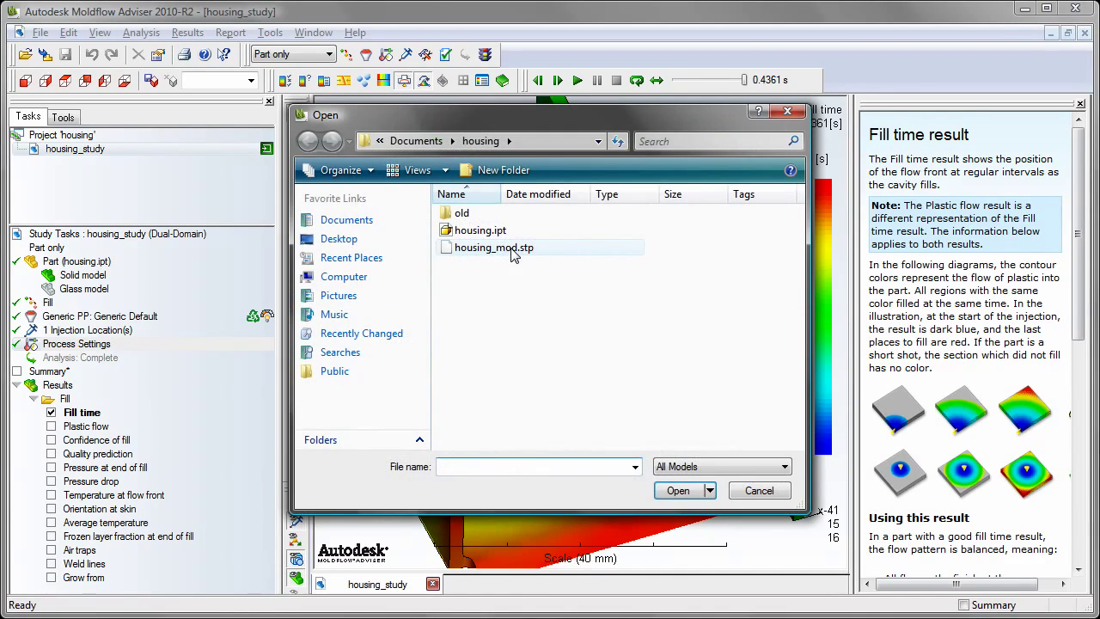
pyautogui.click(673, 482)
pyautogui.click(475, 452)
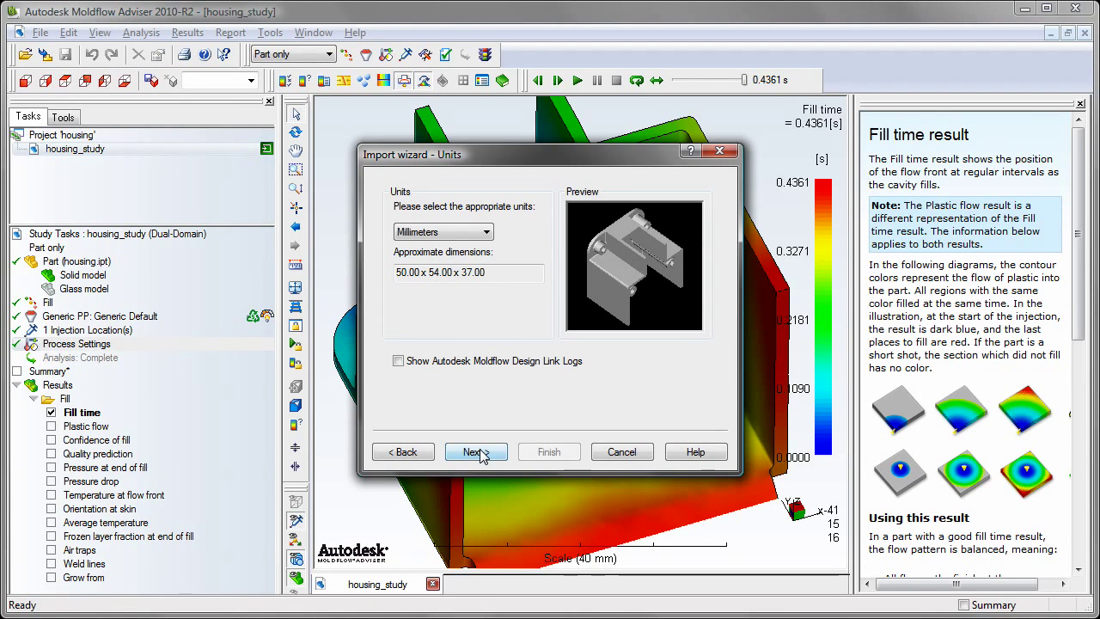
pyautogui.click(476, 452)
pyautogui.click(475, 452)
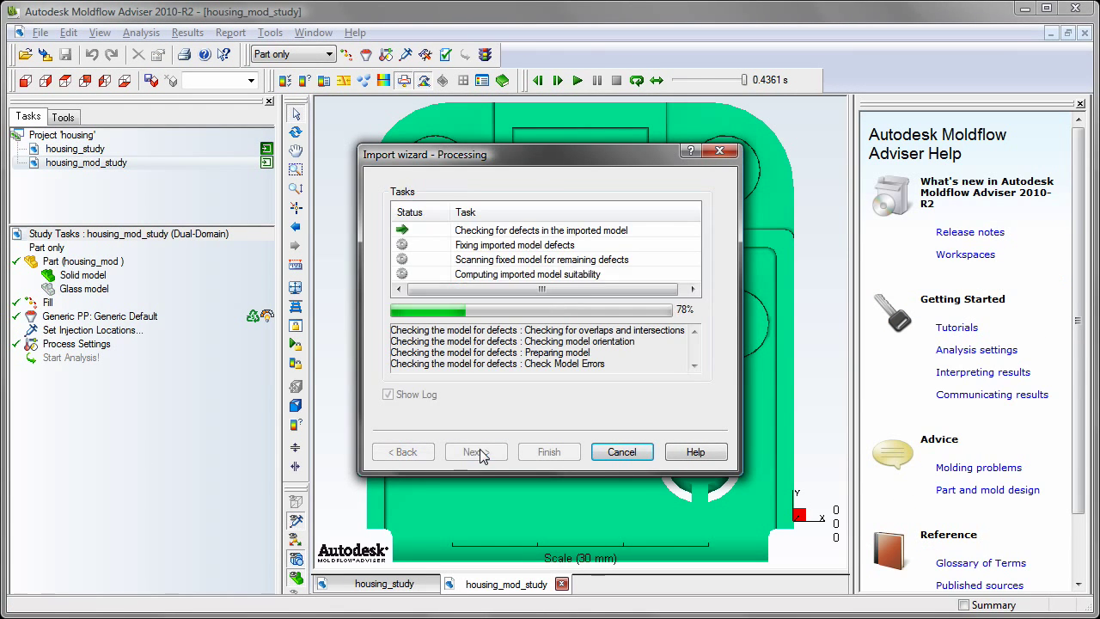
# Finish the import and place one injection point at X 0, Z 2.5 on the part.
pyautogui.click(540, 451)
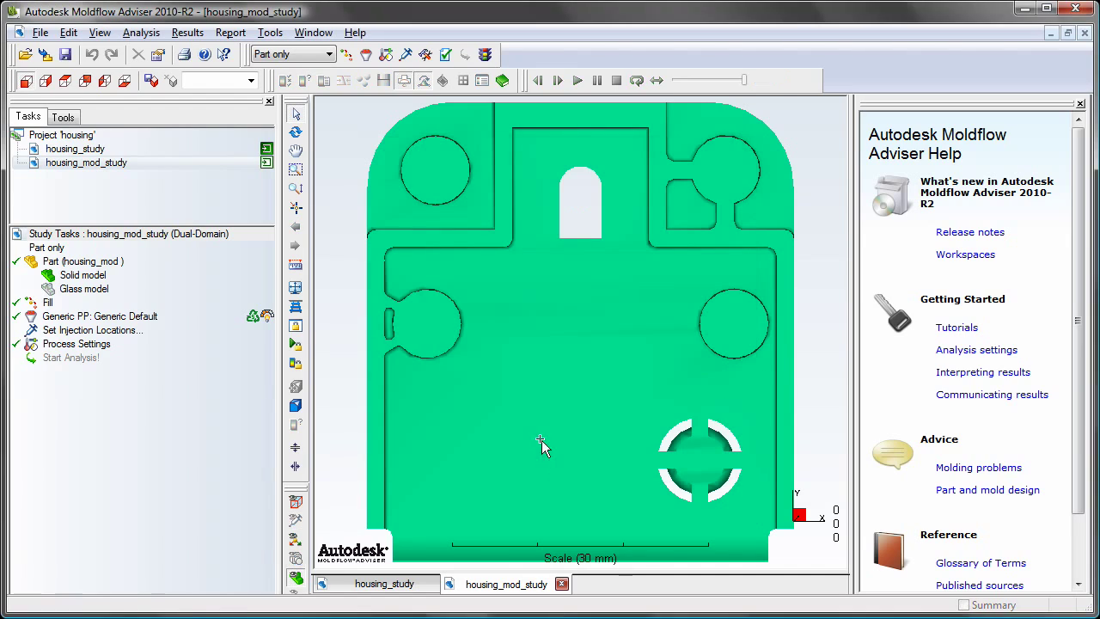
pyautogui.moveTo(531, 459); pyautogui.dragTo(908, 335, button='middle')
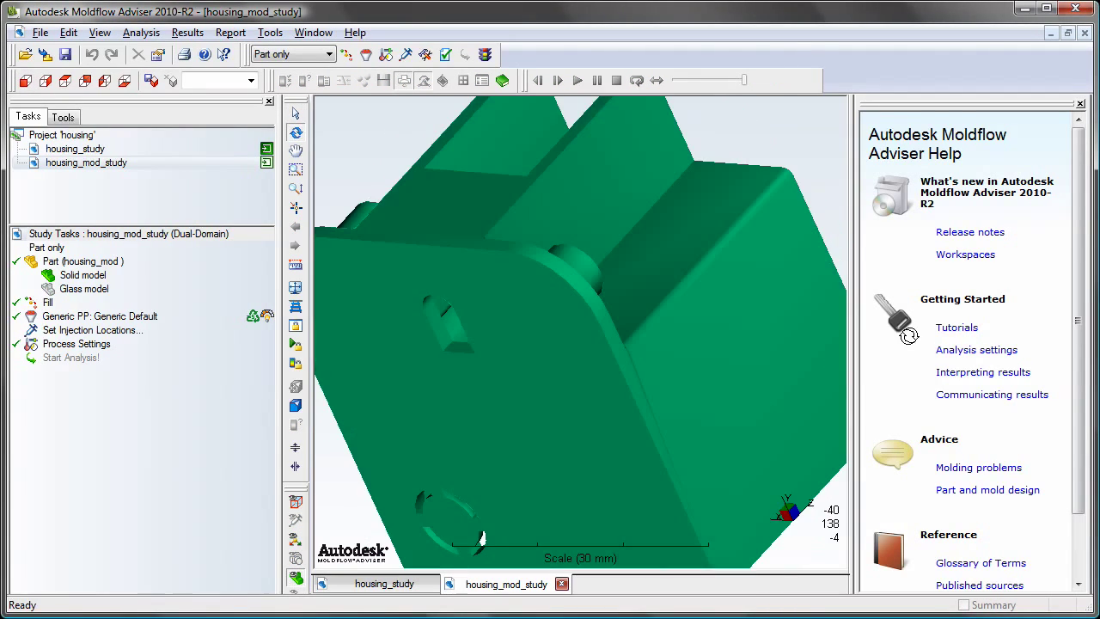
pyautogui.moveTo(688, 378); pyautogui.dragTo(383, 504)
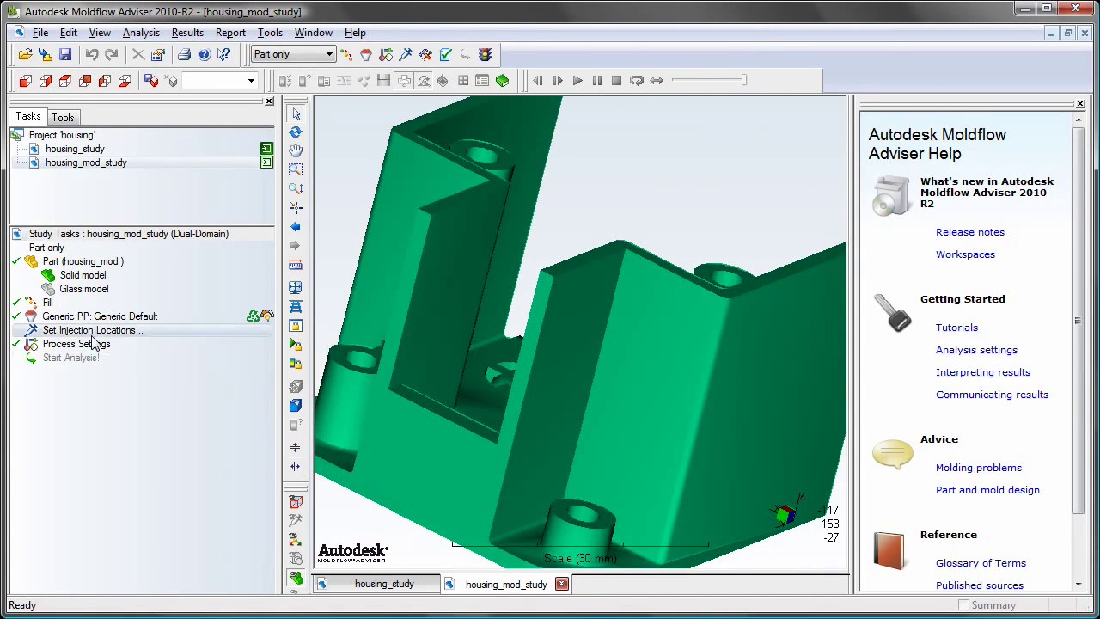
pyautogui.click(90, 331)
pyautogui.click(416, 490)
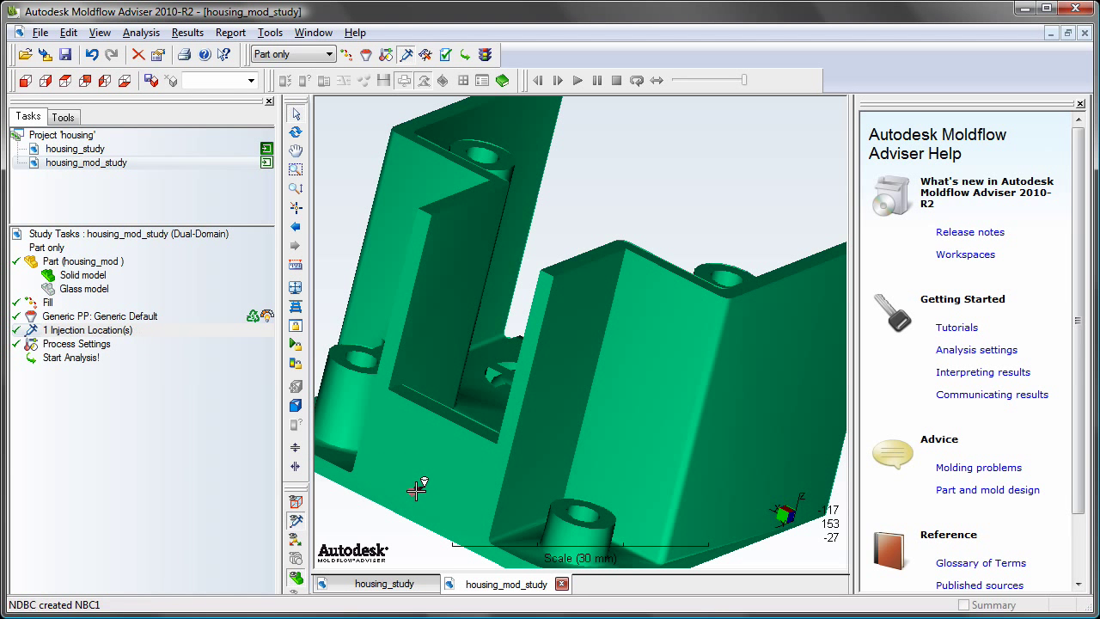
pyautogui.write('0')
pyautogui.press('Tab')
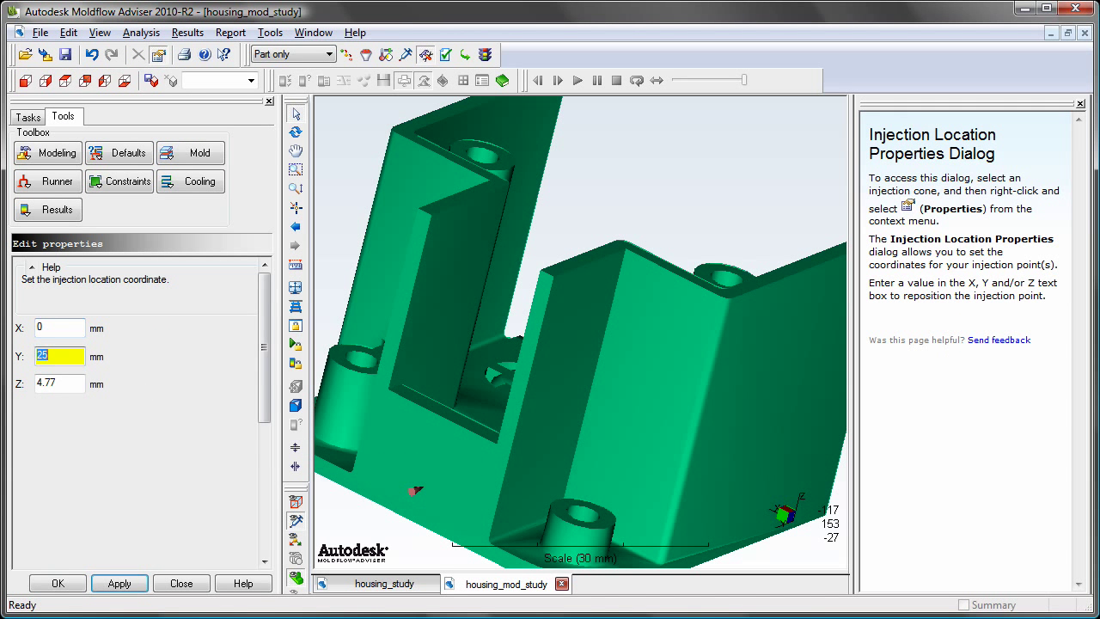
pyautogui.press('Tab')
pyautogui.write('2.5')
pyautogui.press('Return')
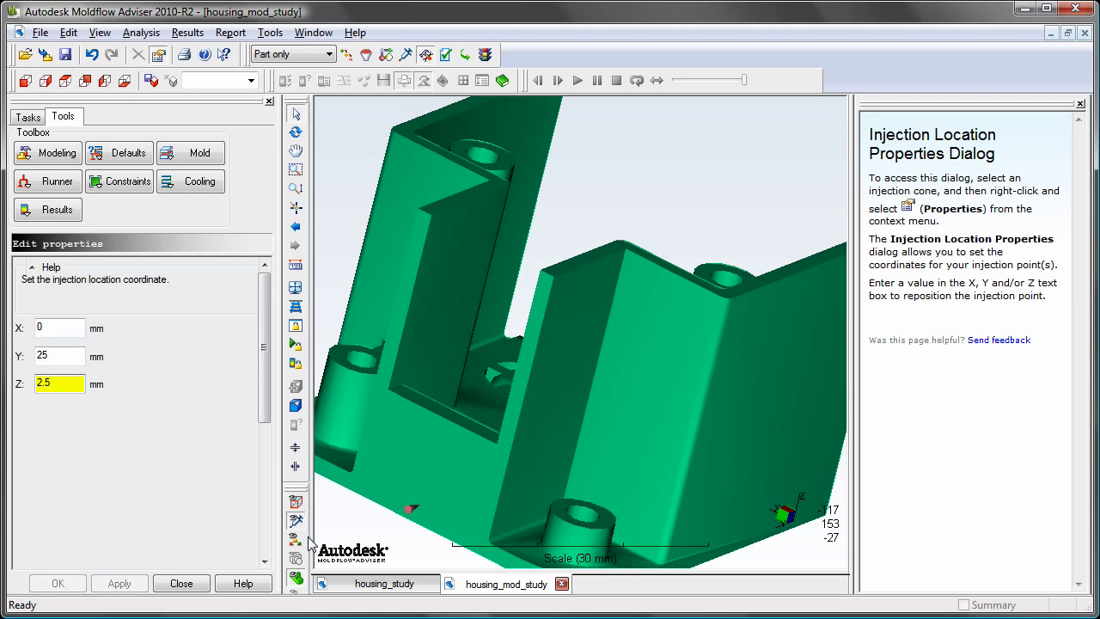
pyautogui.click(182, 583)
# Check the gate and run the fill analysis with the 0.4 s injection time settings.
pyautogui.moveTo(633, 484); pyautogui.dragTo(360, 440, button='middle')
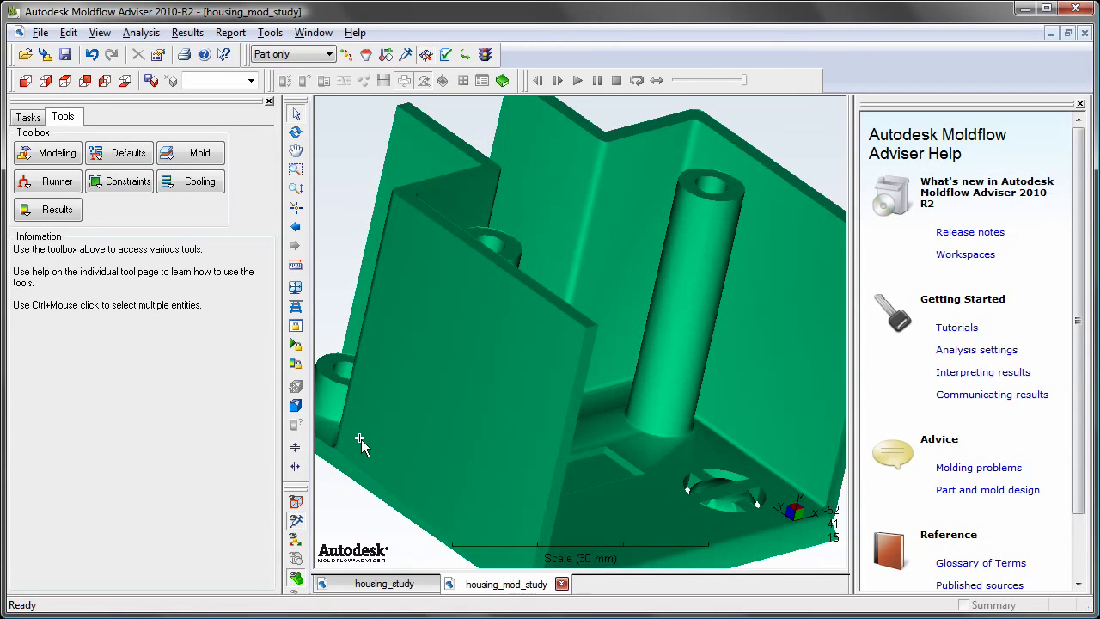
pyautogui.click(28, 117)
pyautogui.doubleClick(103, 345)
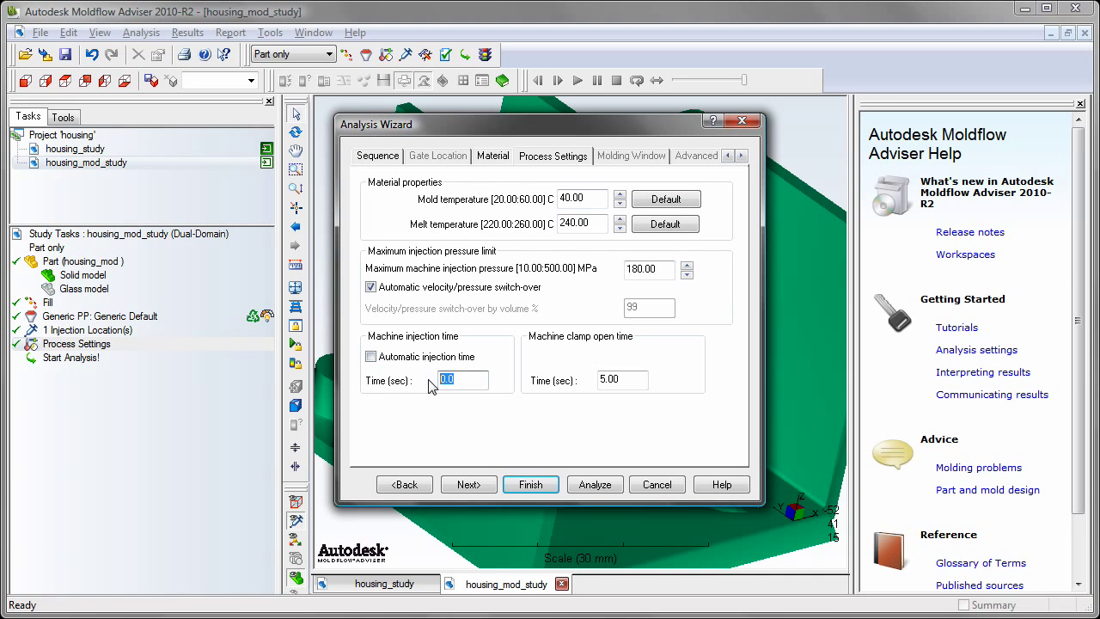
pyautogui.click(583, 487)
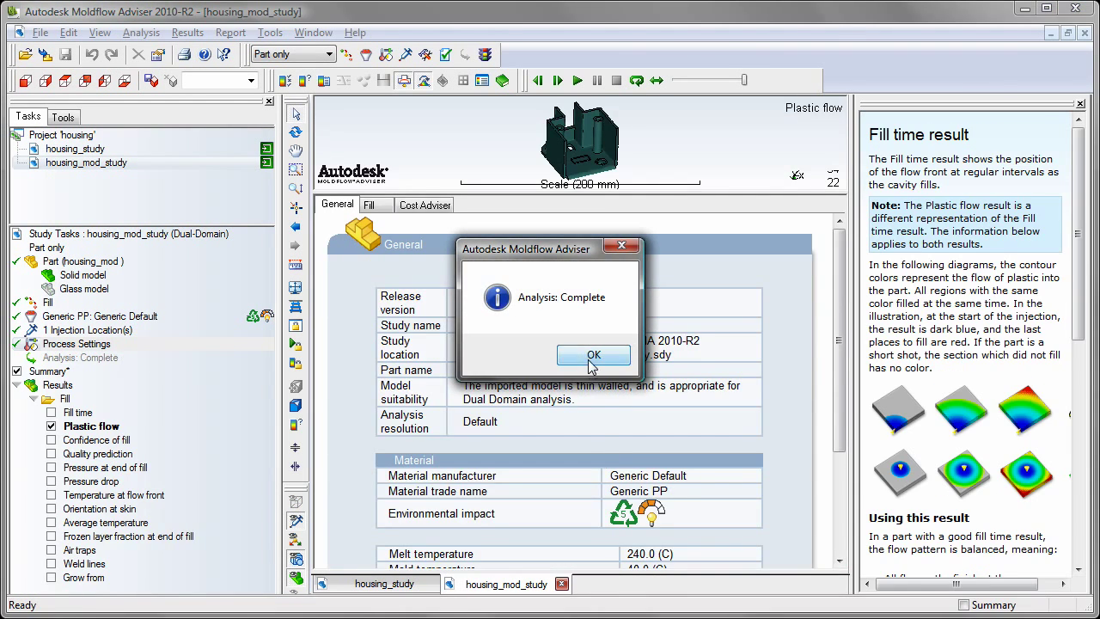
# Show all-high Confidence of fill on the slot, then play the 0.4348 s fill-time animation.
pyautogui.click(591, 355)
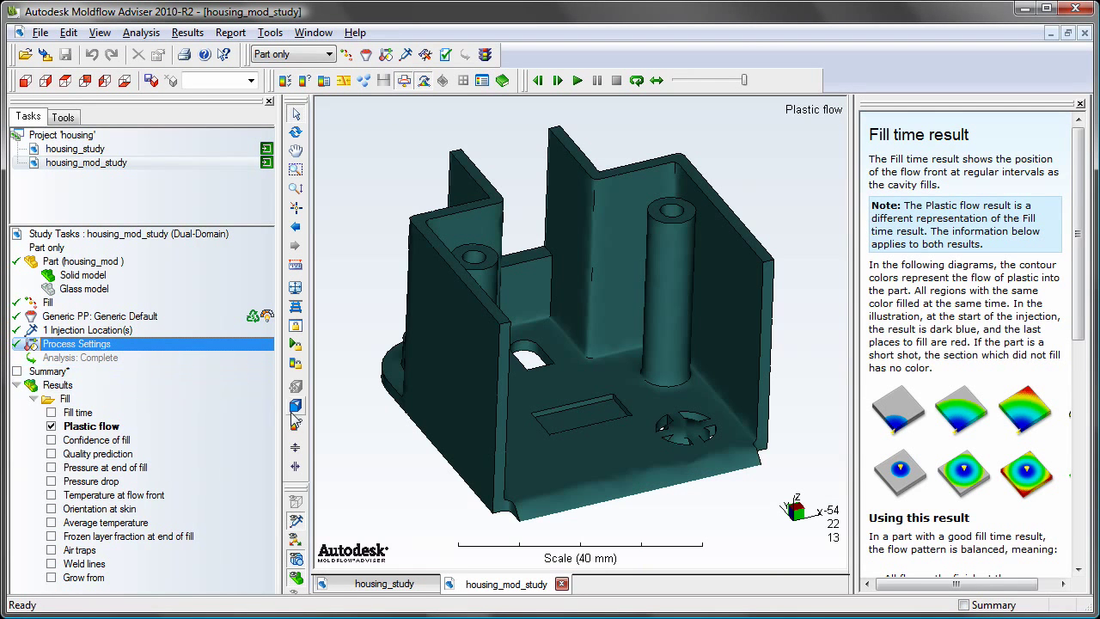
pyautogui.click(51, 439)
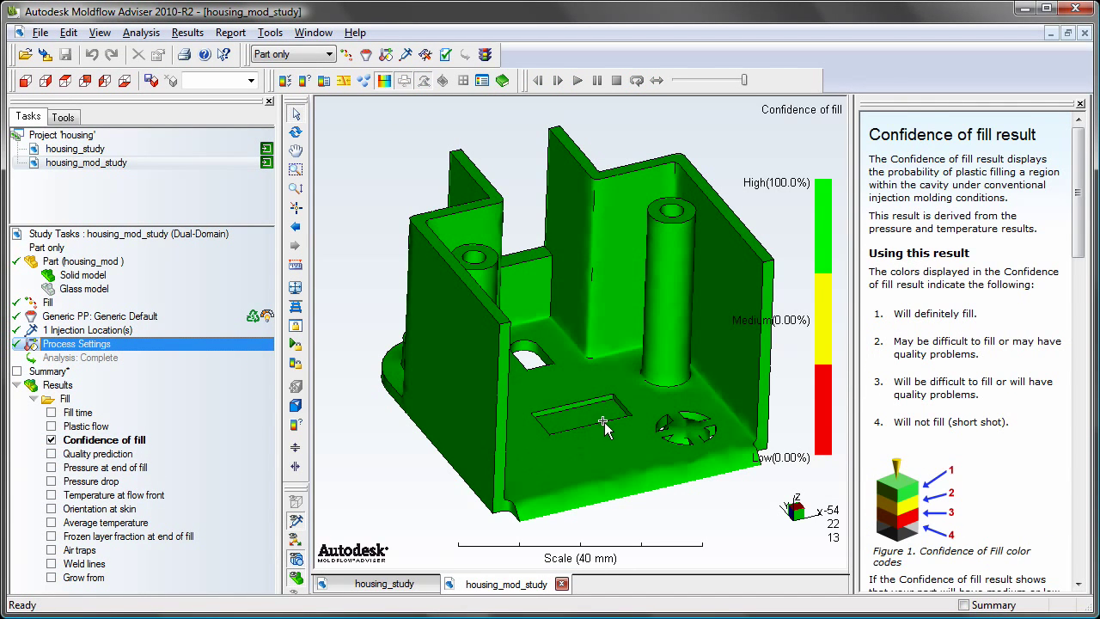
pyautogui.scroll(3, 600, 432)
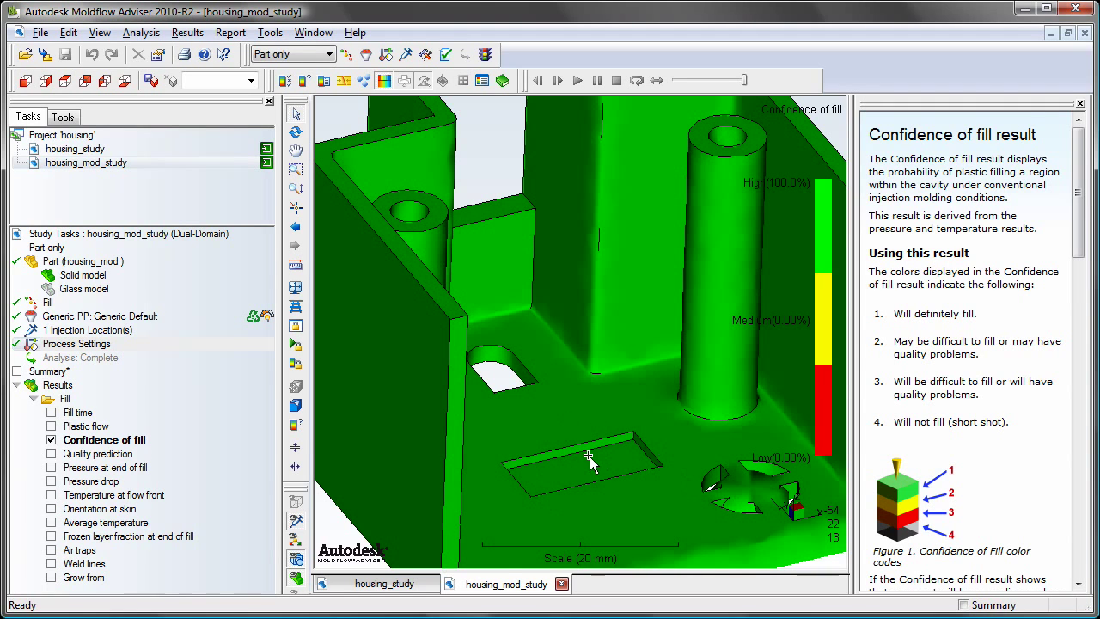
pyautogui.click(51, 412)
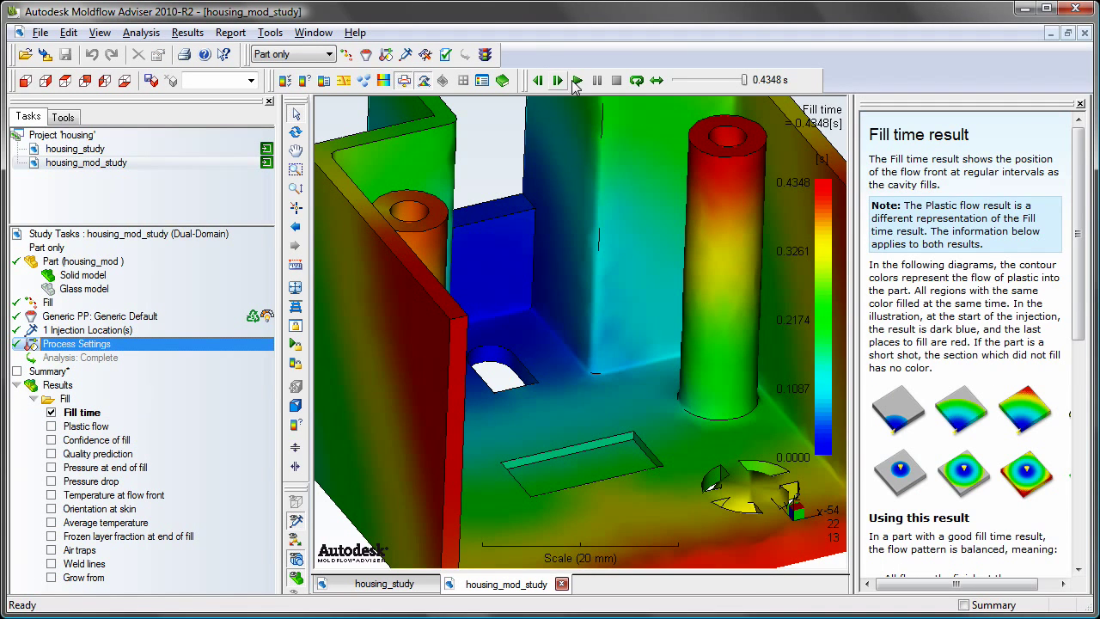
pyautogui.click(575, 81)
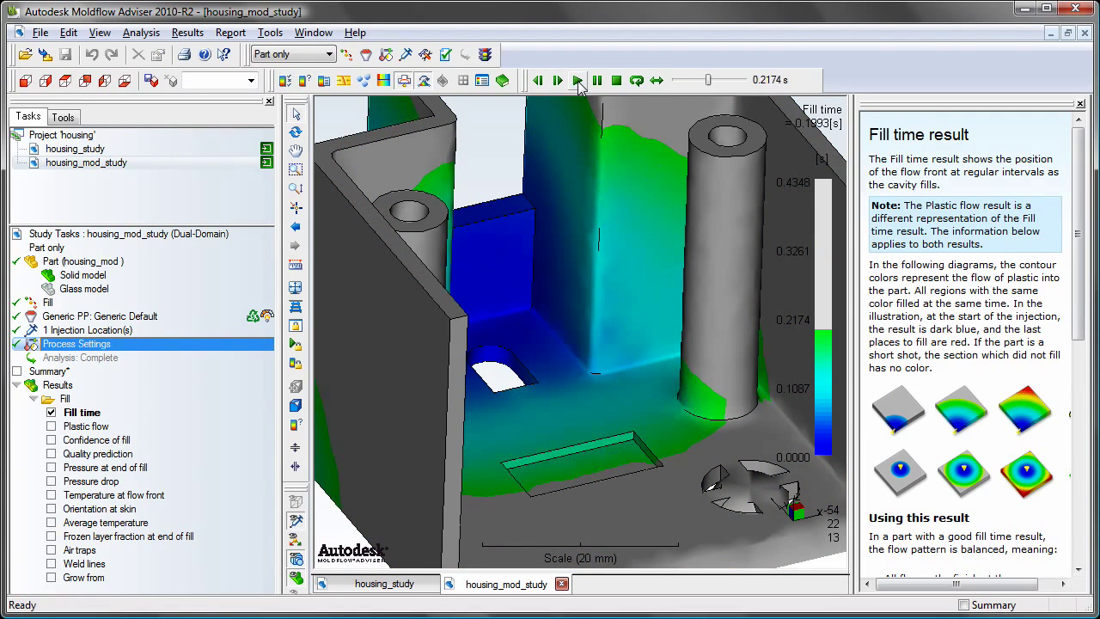